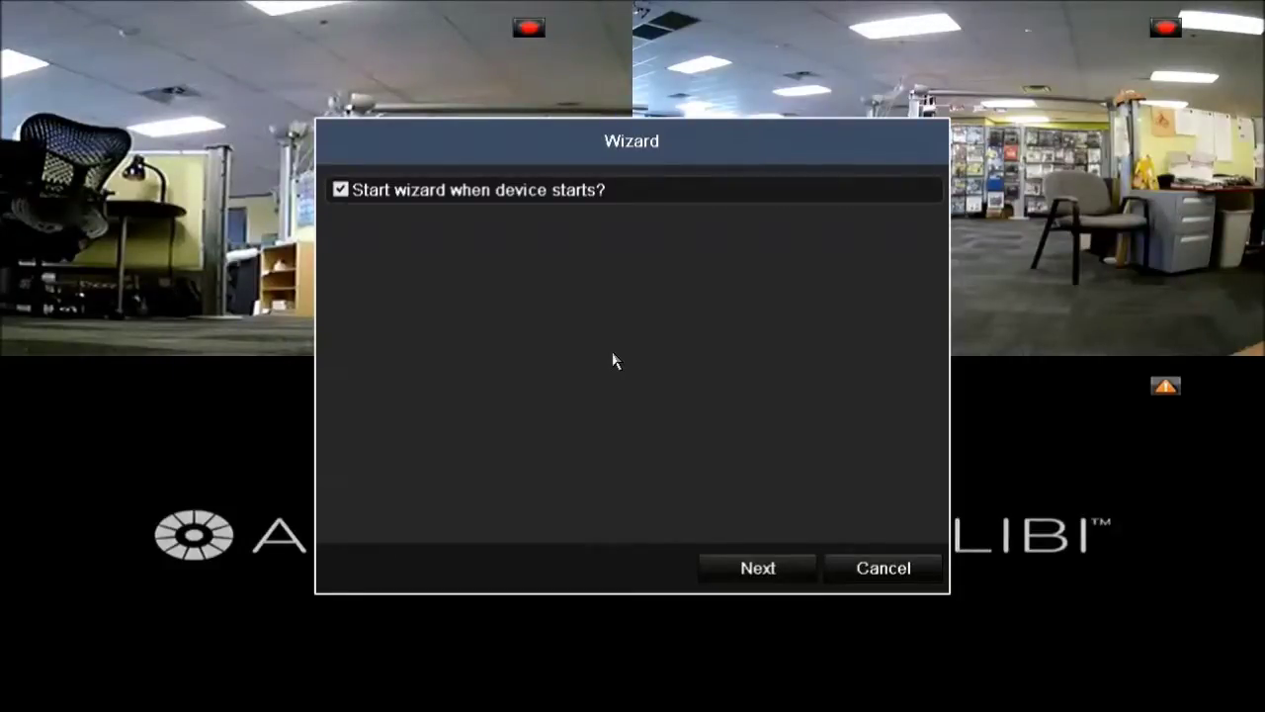
Proceed past the wizard's start page and enter the current admin password
click(767, 575)
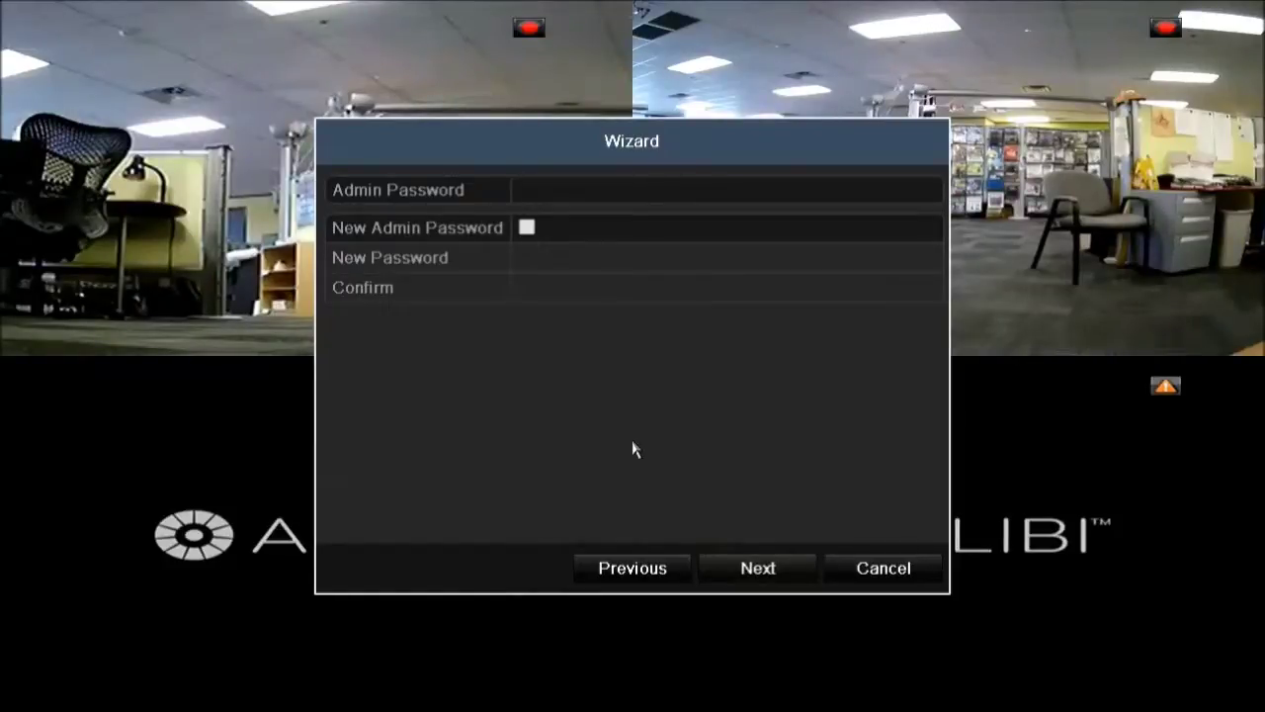
click(583, 188)
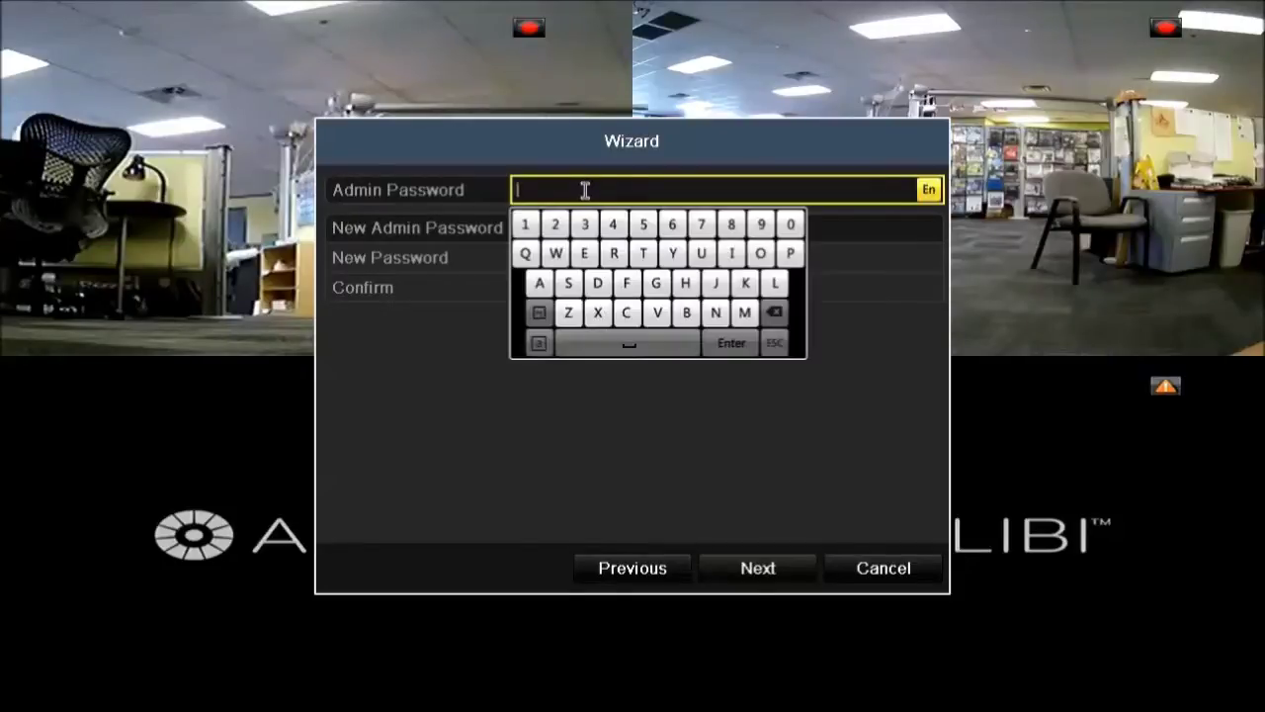
click(525, 225)
click(525, 225)
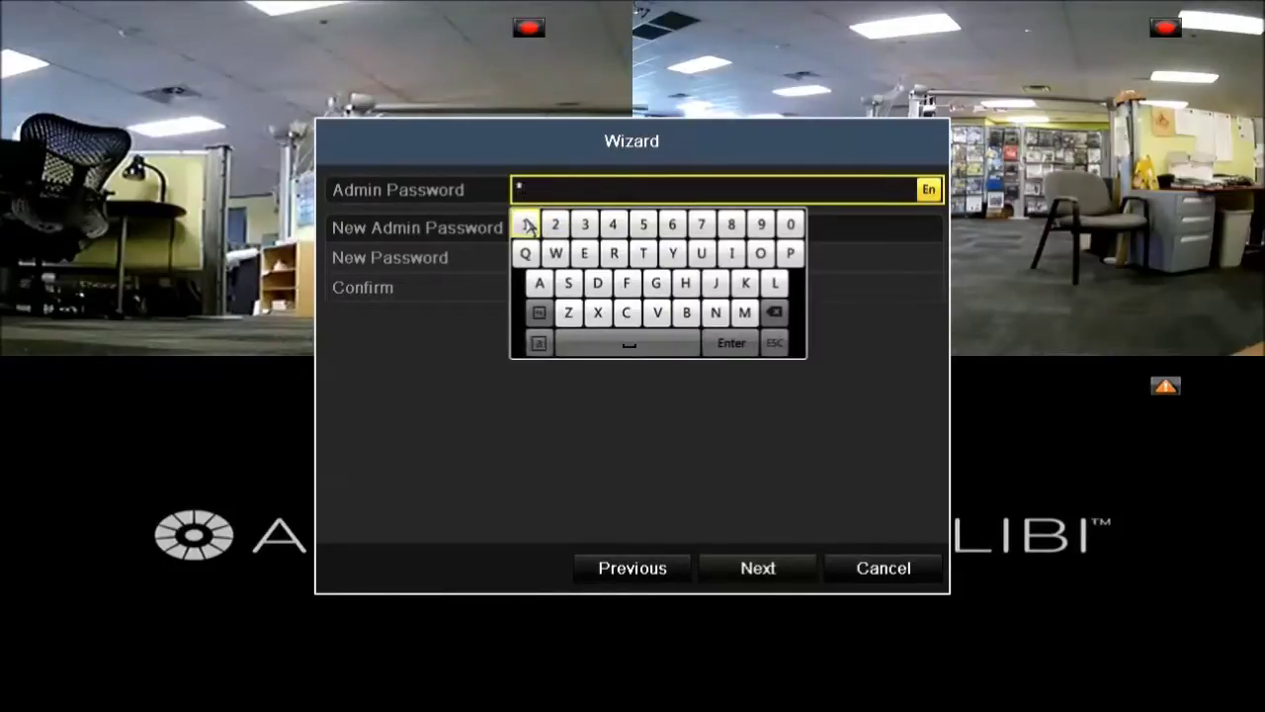
click(525, 224)
click(525, 224)
click(733, 343)
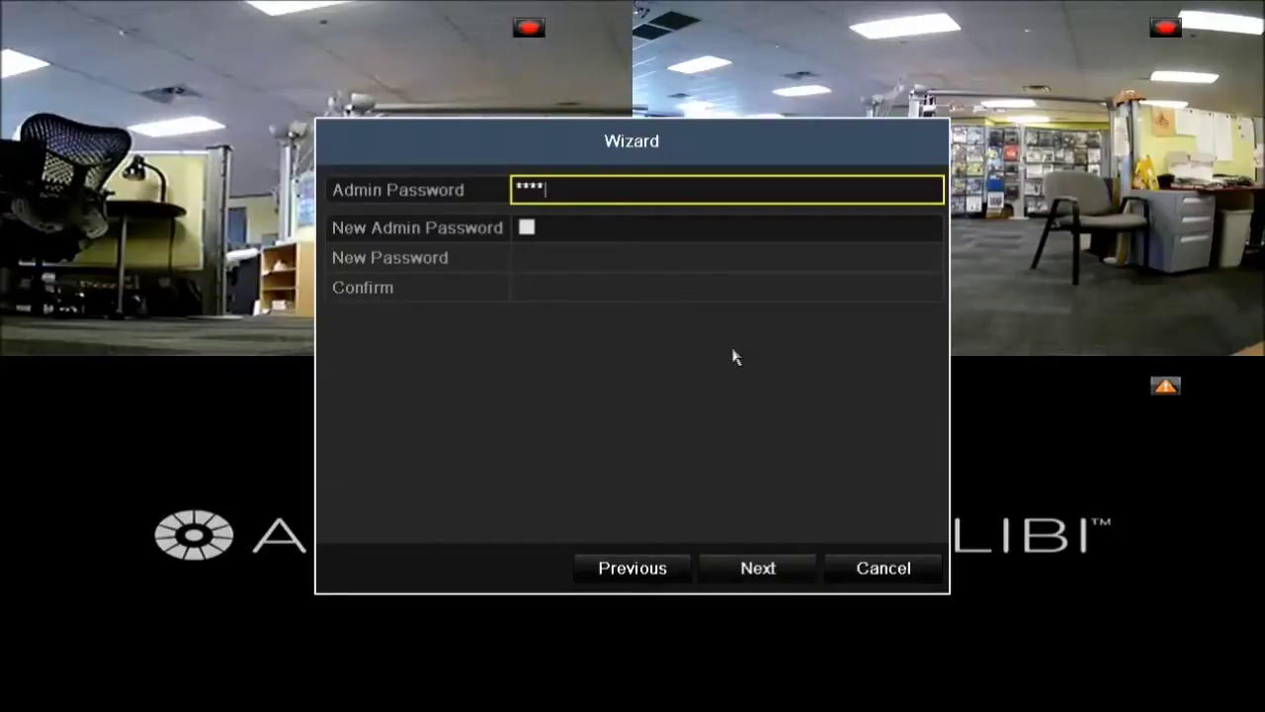
Enable changing the admin password and enter the new password
click(526, 227)
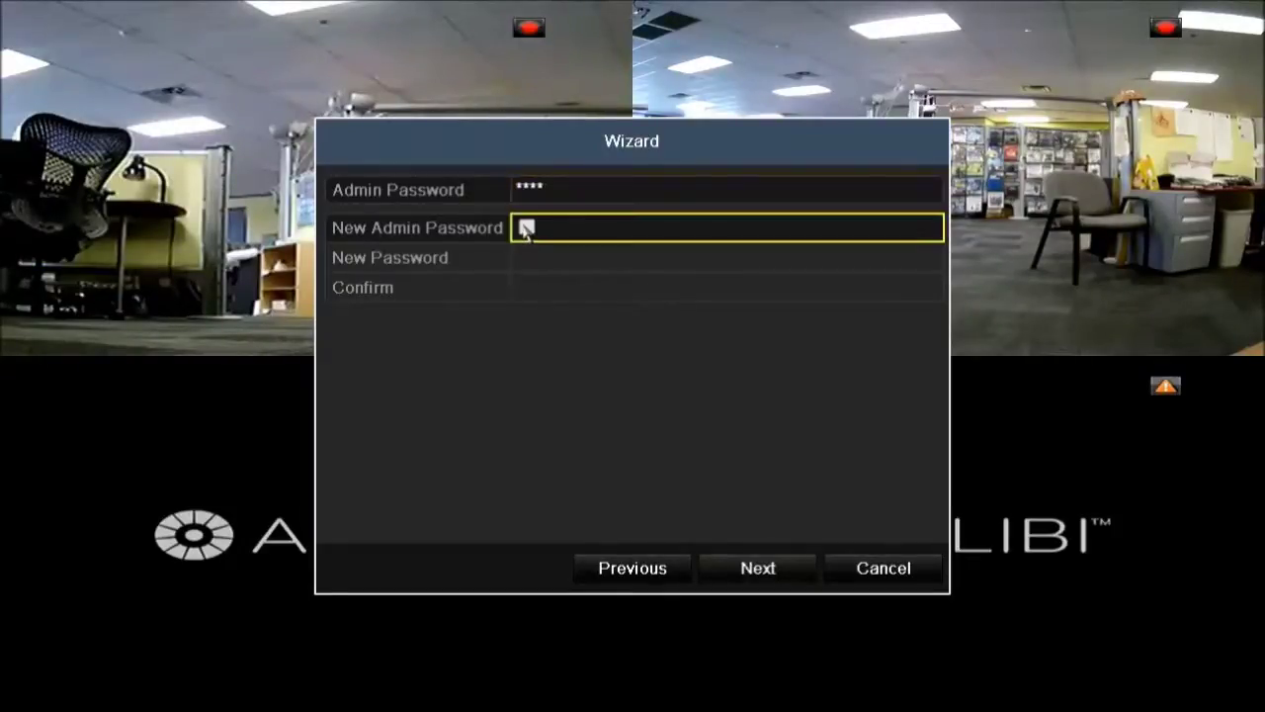
click(529, 251)
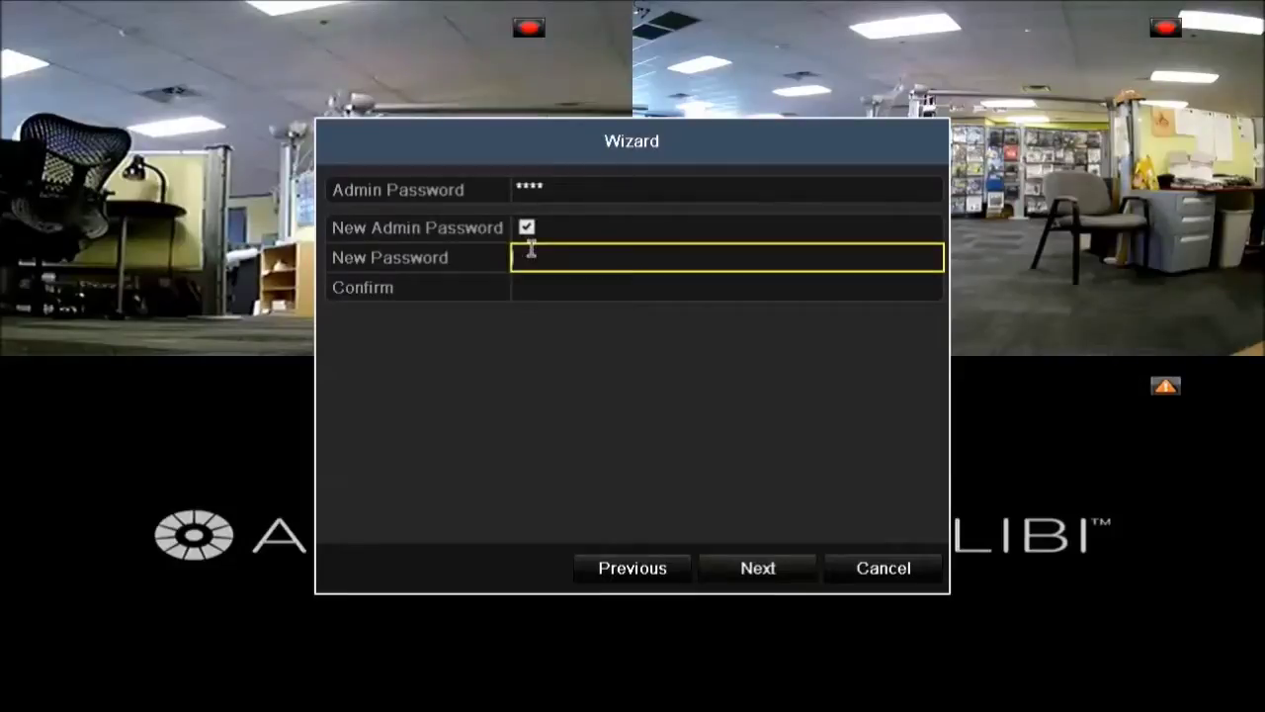
click(531, 251)
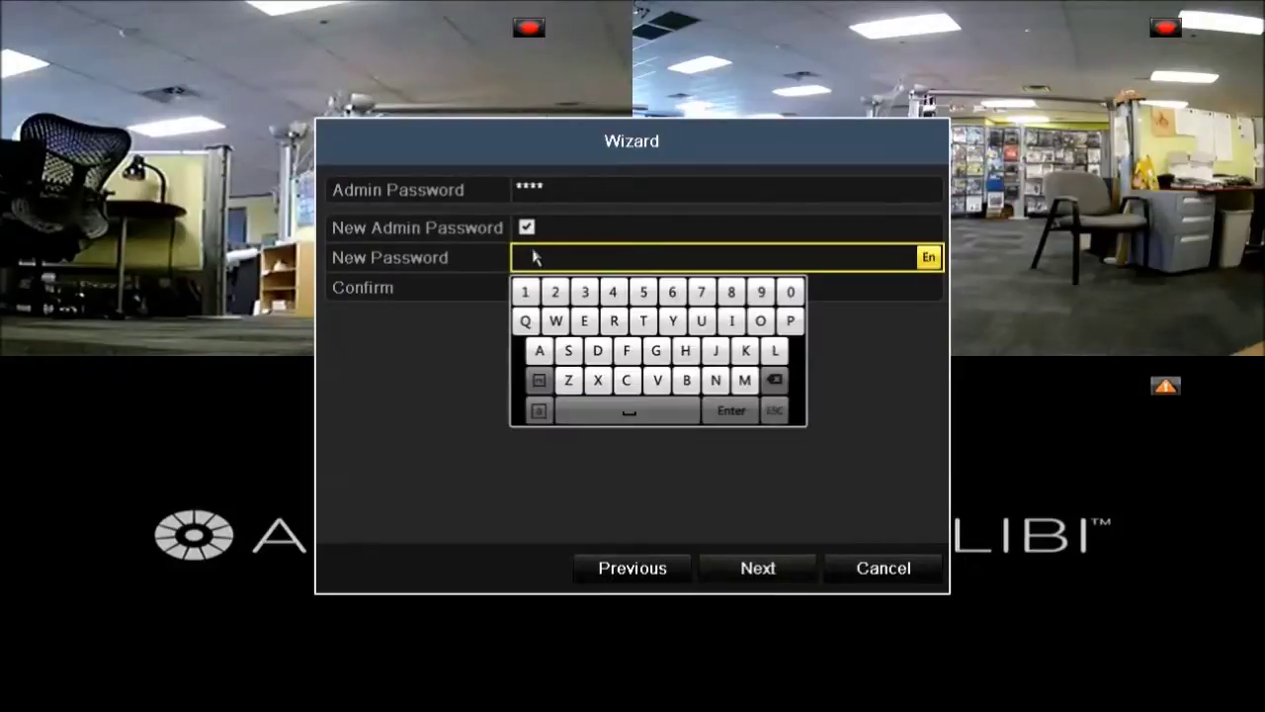
click(530, 294)
click(556, 293)
click(584, 295)
click(612, 295)
click(729, 414)
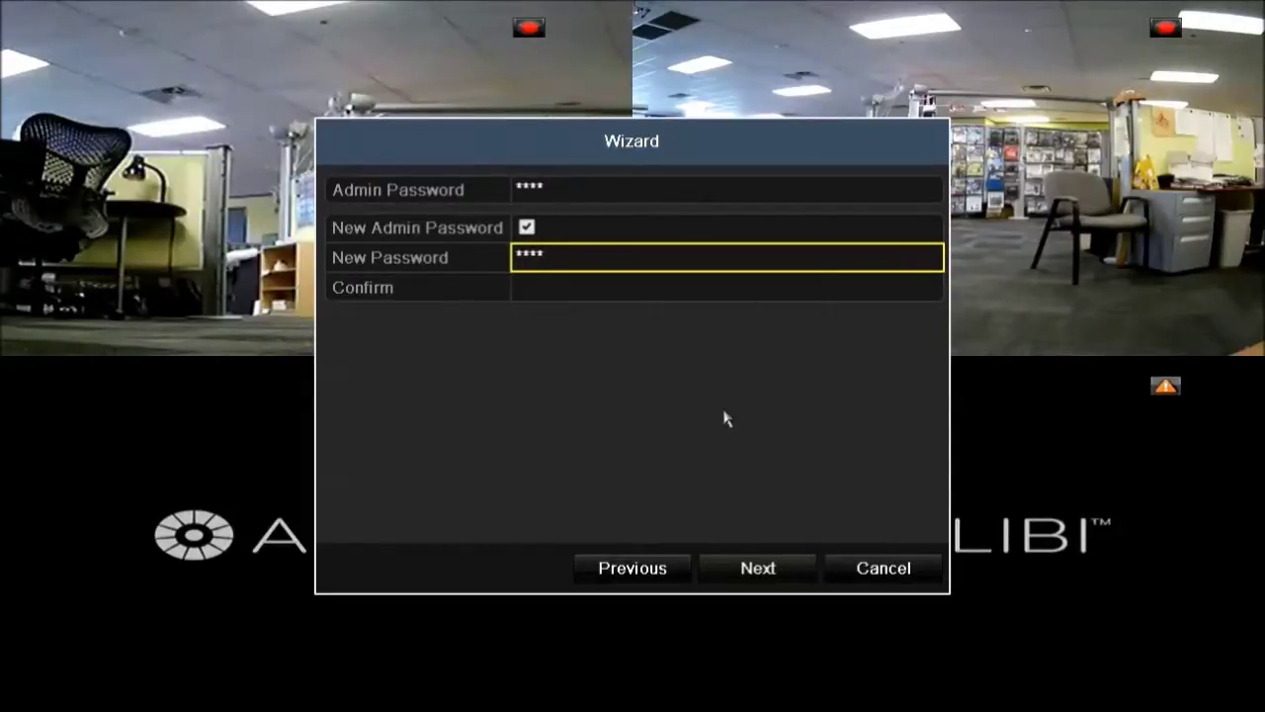
Repeat the new admin password in the confirmation field and continue to the date and time settings
click(528, 287)
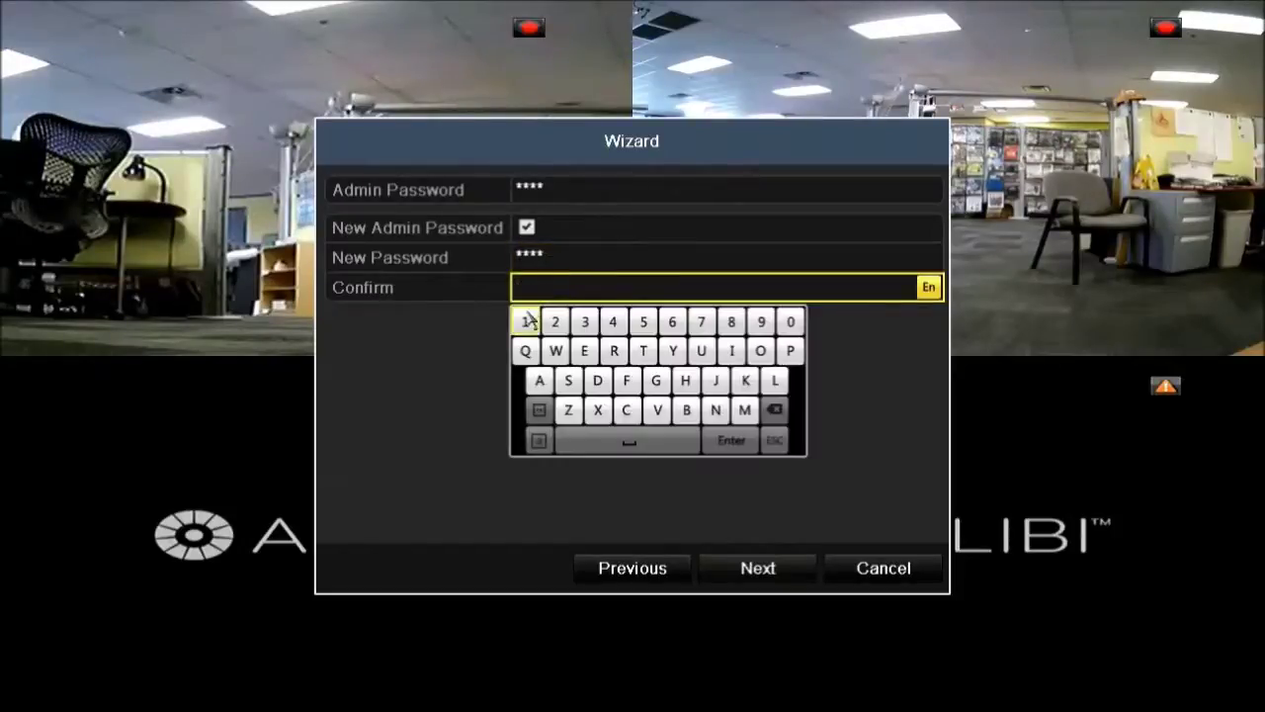
click(527, 323)
click(555, 323)
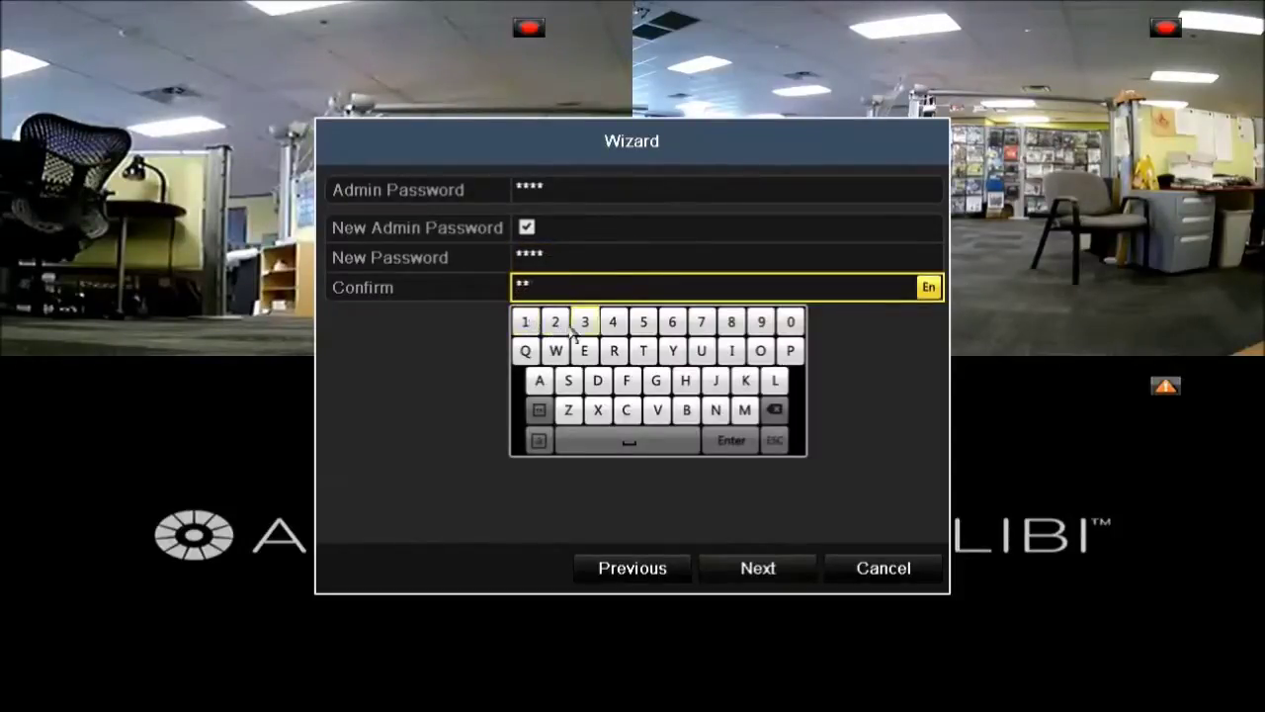
click(585, 324)
click(613, 323)
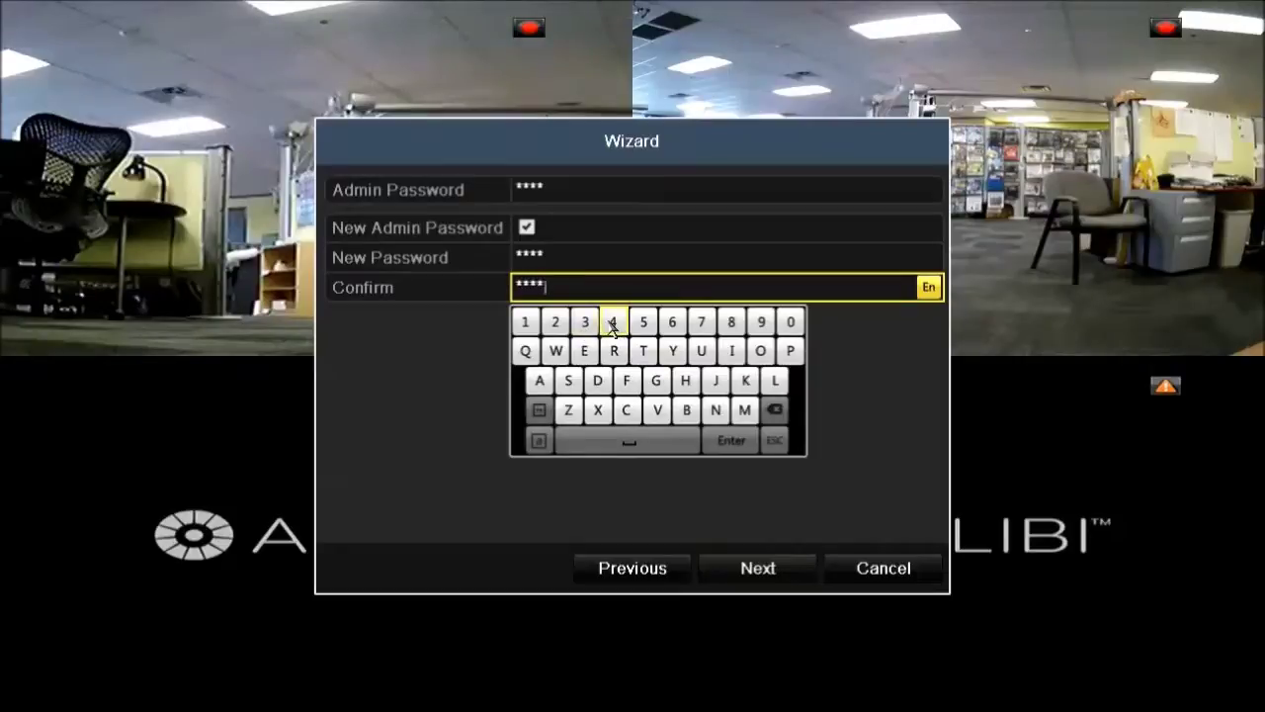
click(732, 440)
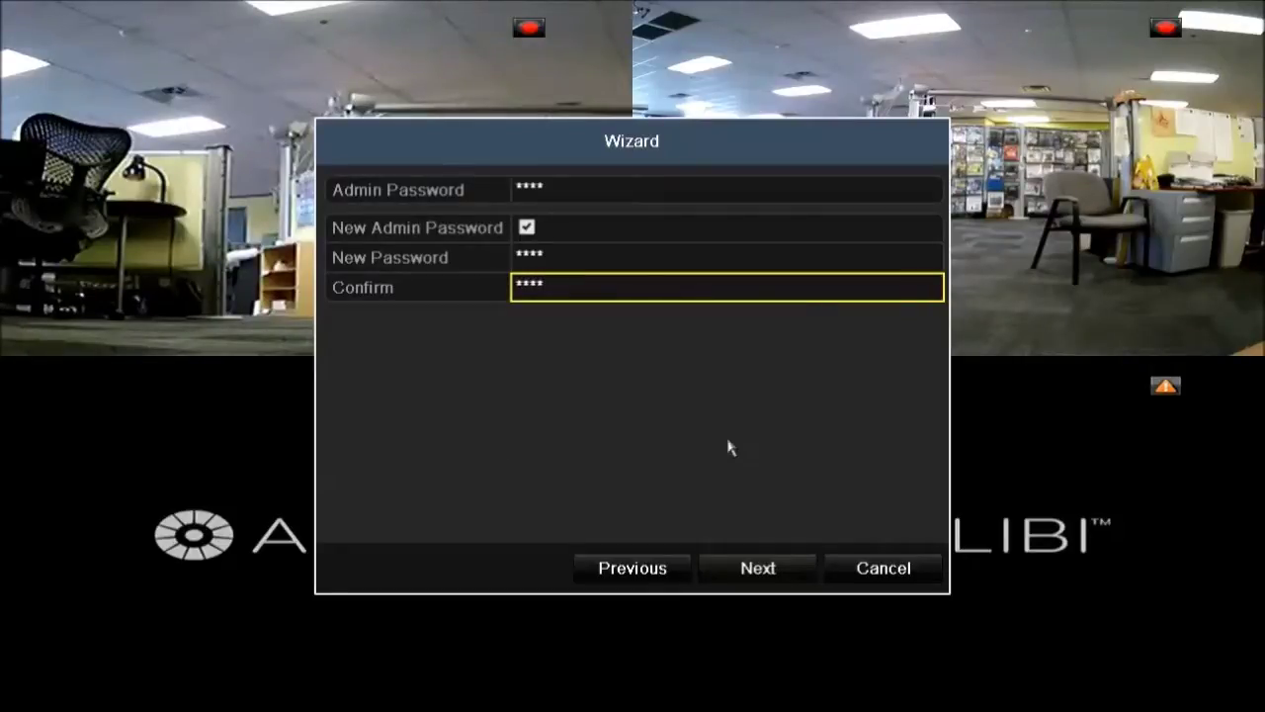
click(761, 574)
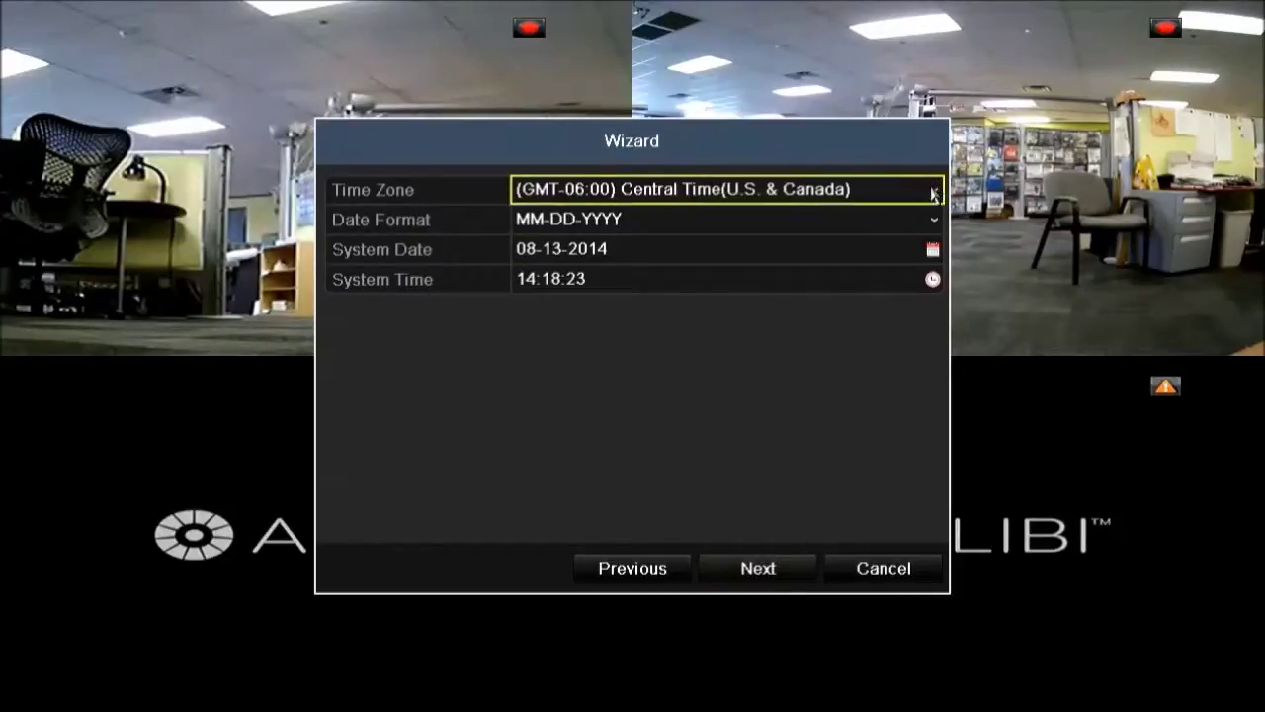
Set the time zone to (GMT-06:00) Central Time (U.S. & Canada) and the date format to MM-DD-YYYY
click(934, 190)
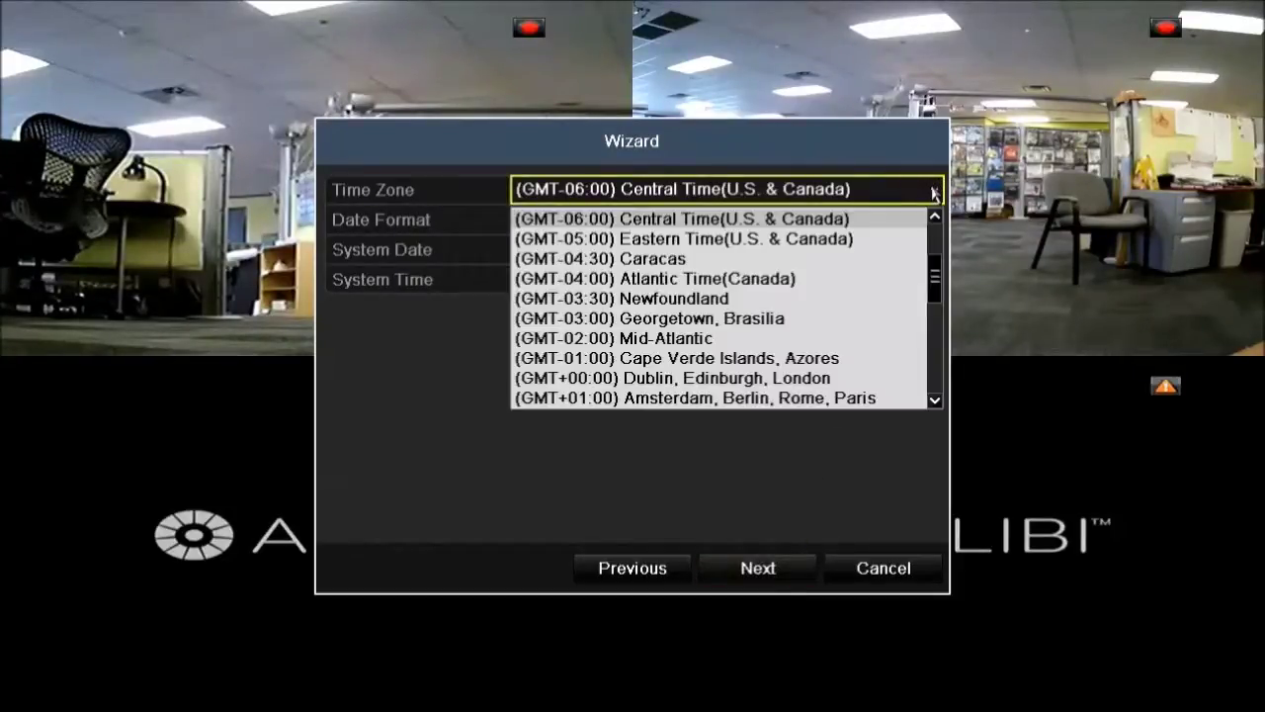
click(888, 221)
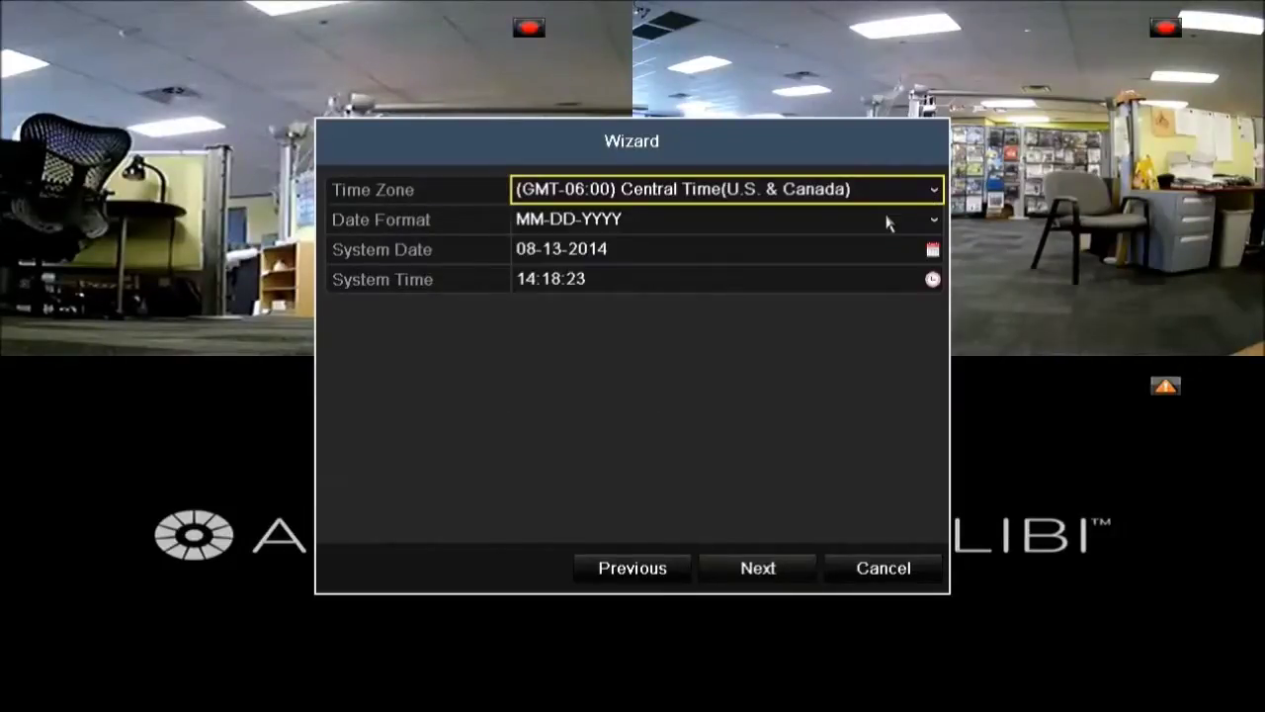
click(658, 229)
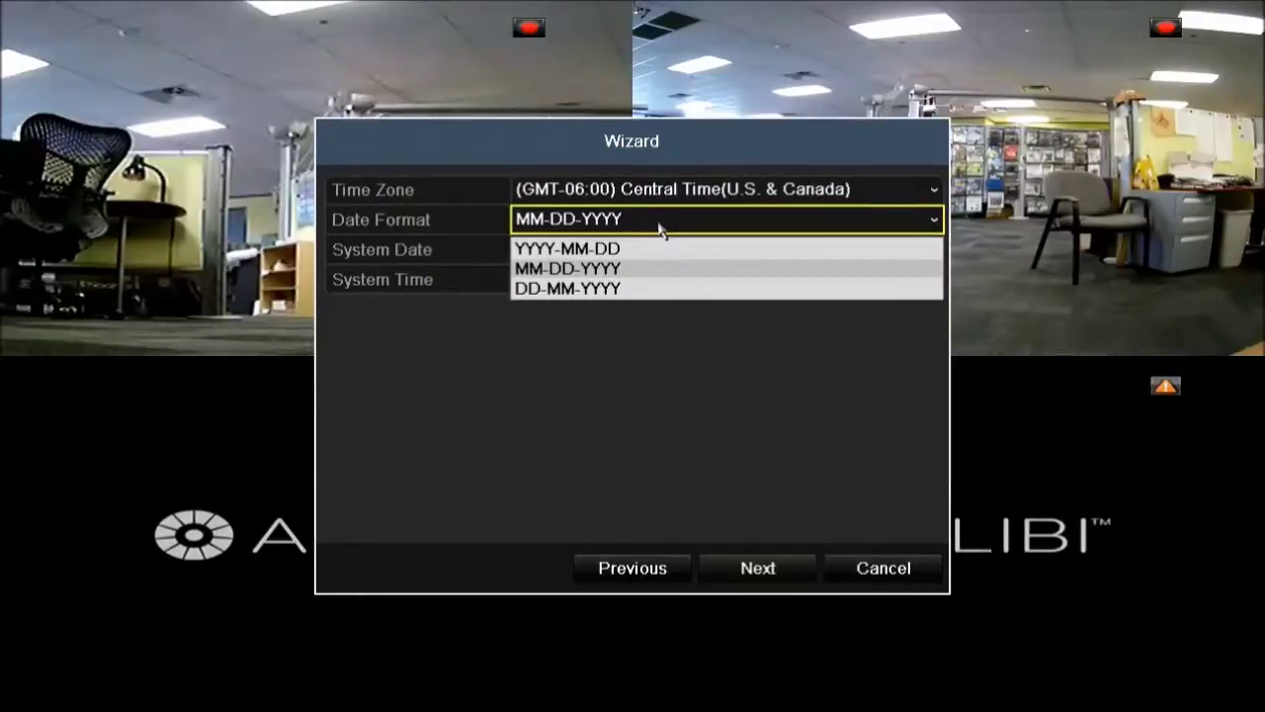
click(651, 270)
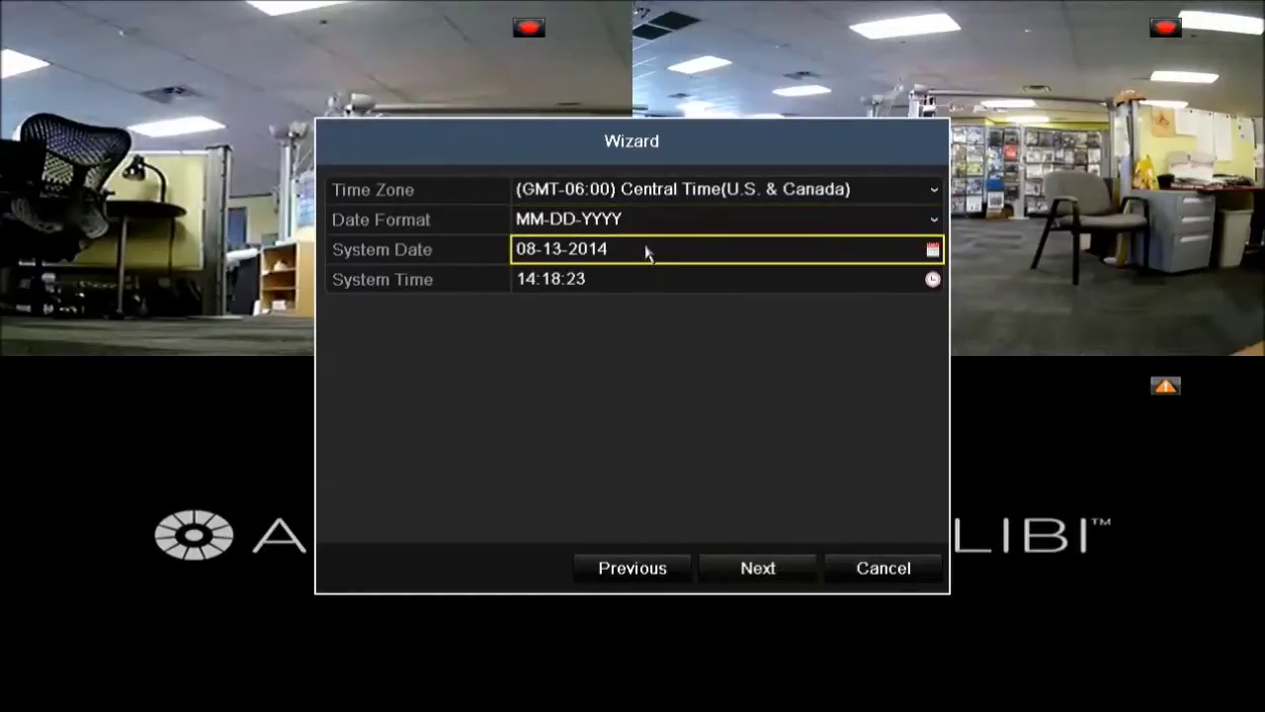
Set the system date to 08-13-2014 and the system time to 14:18:23, continuing to the network settings
click(653, 249)
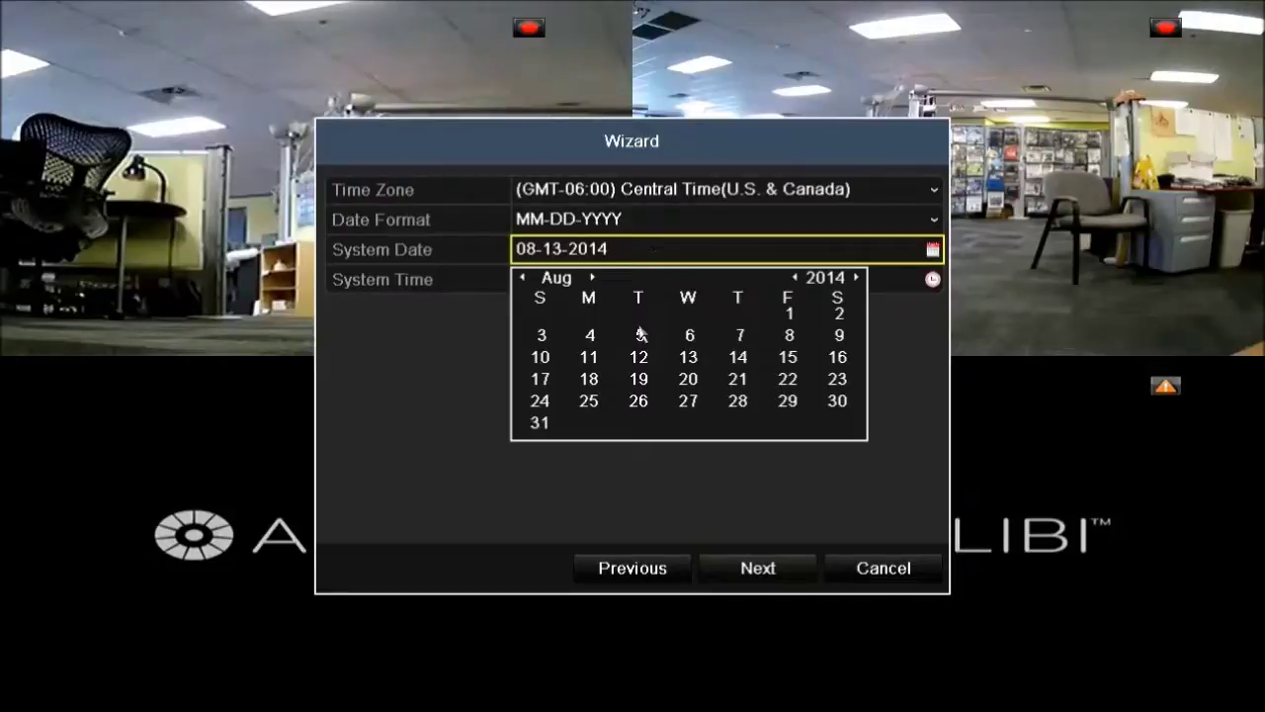
click(690, 361)
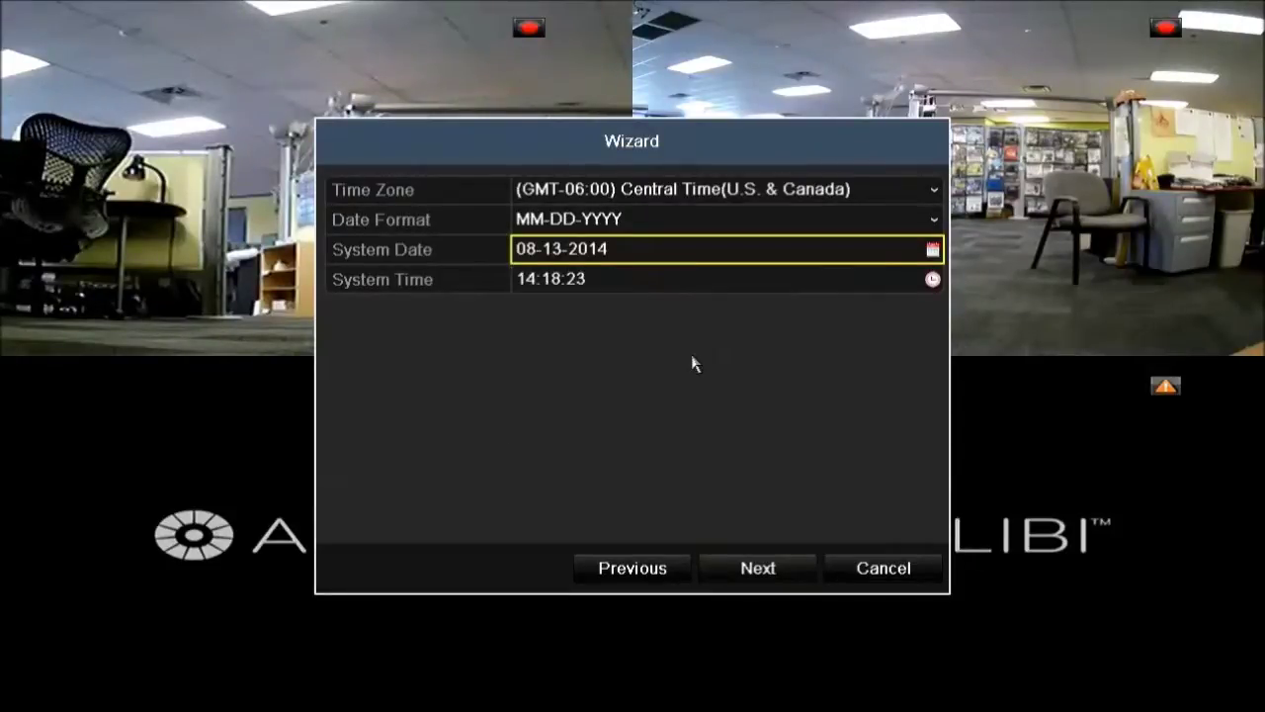
click(656, 283)
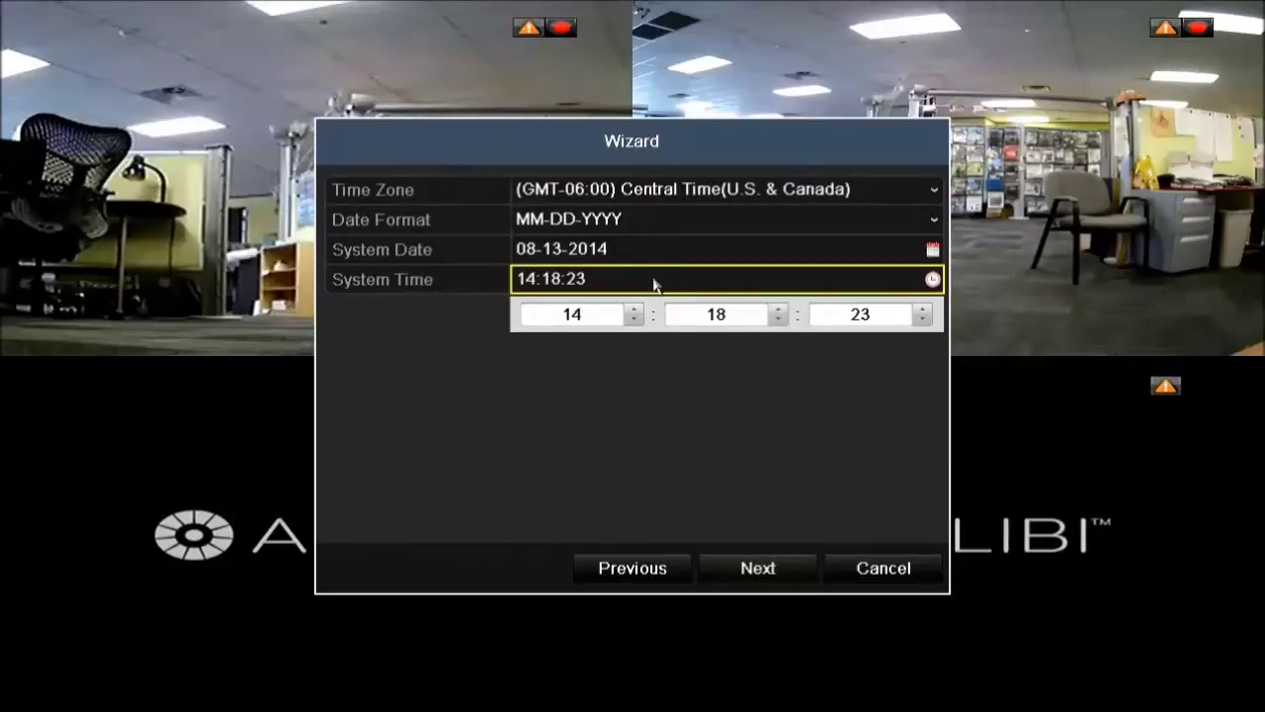
click(634, 310)
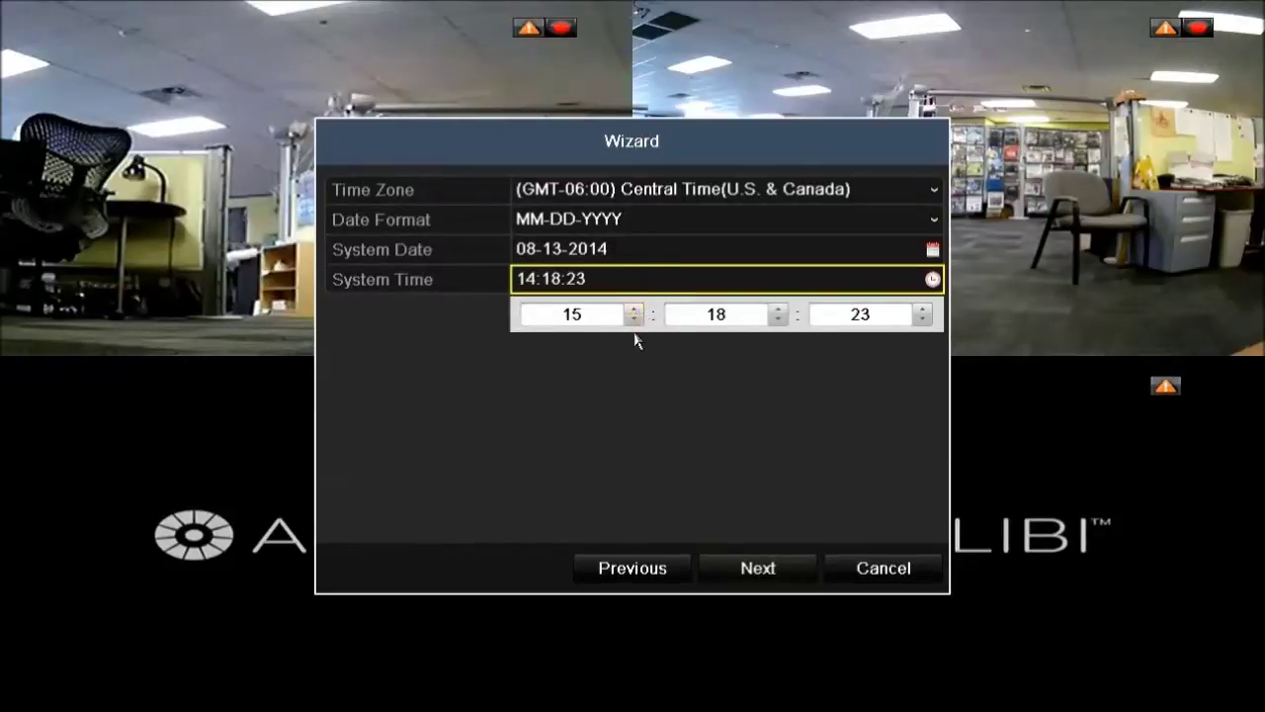
click(638, 320)
click(766, 568)
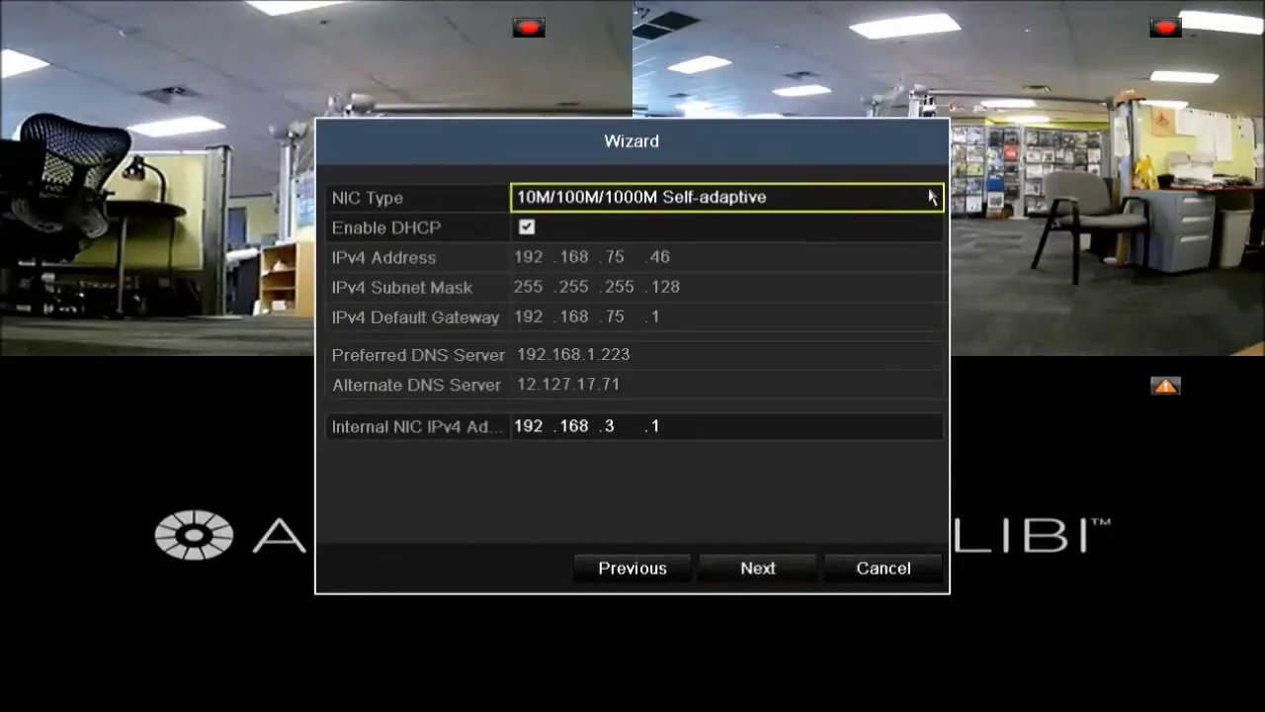
Choose 10M/100M/1000M Self-adaptive as the NIC type and disable DHCP
click(929, 197)
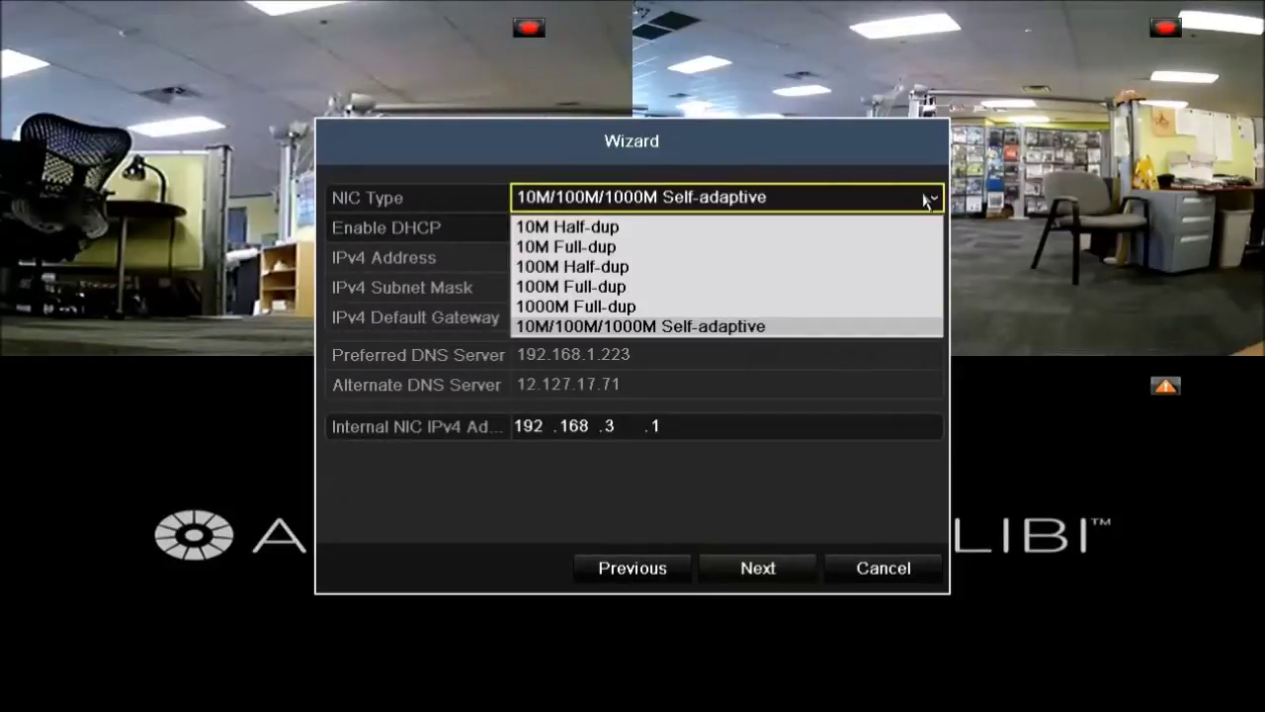
click(896, 332)
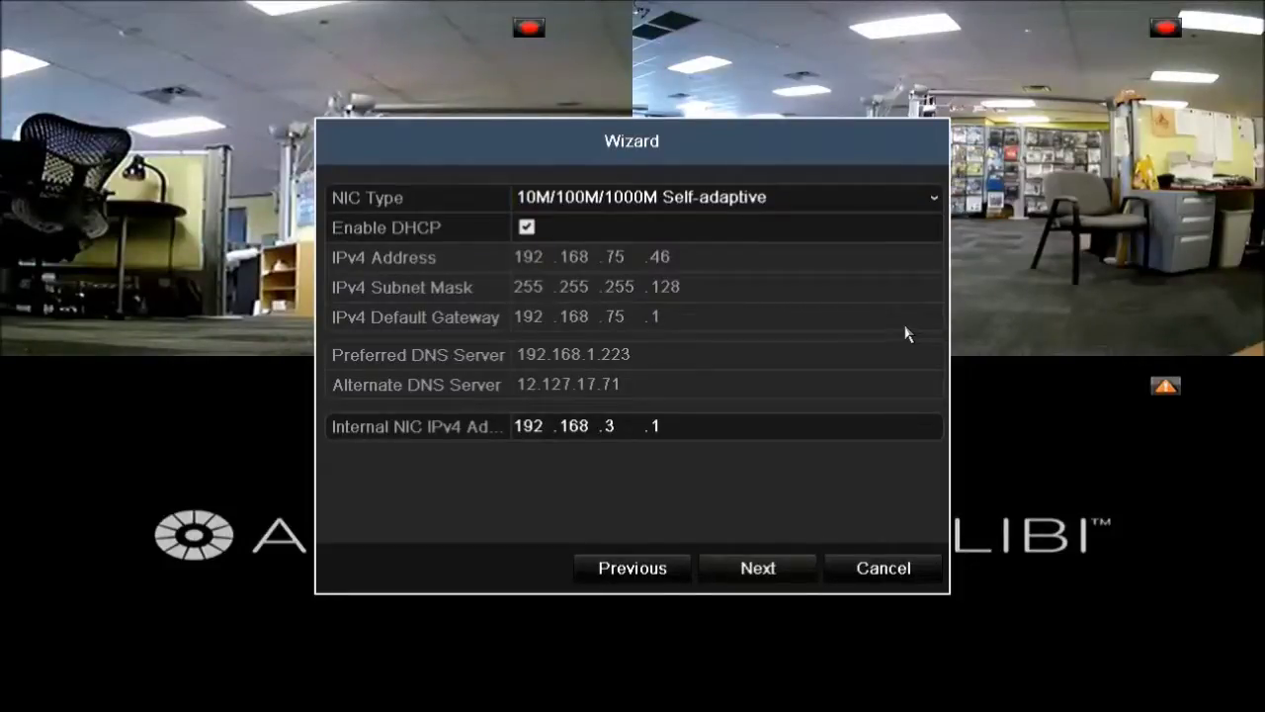
click(527, 227)
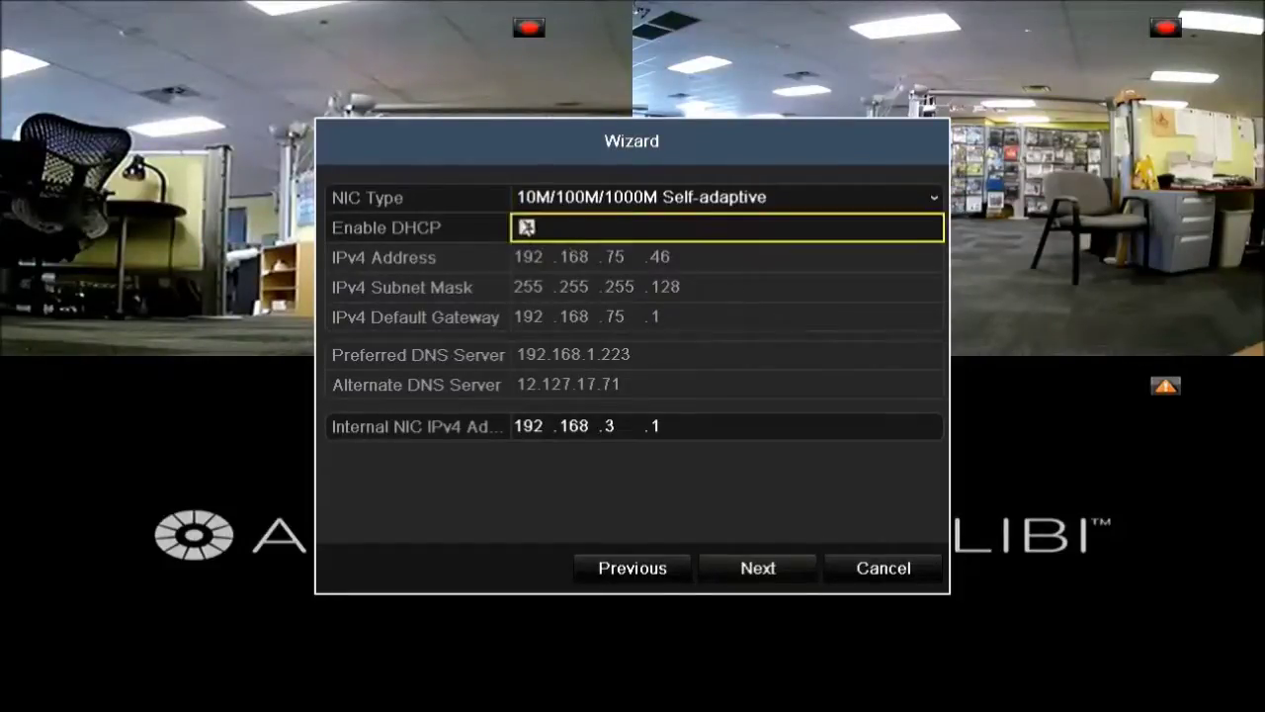
click(527, 227)
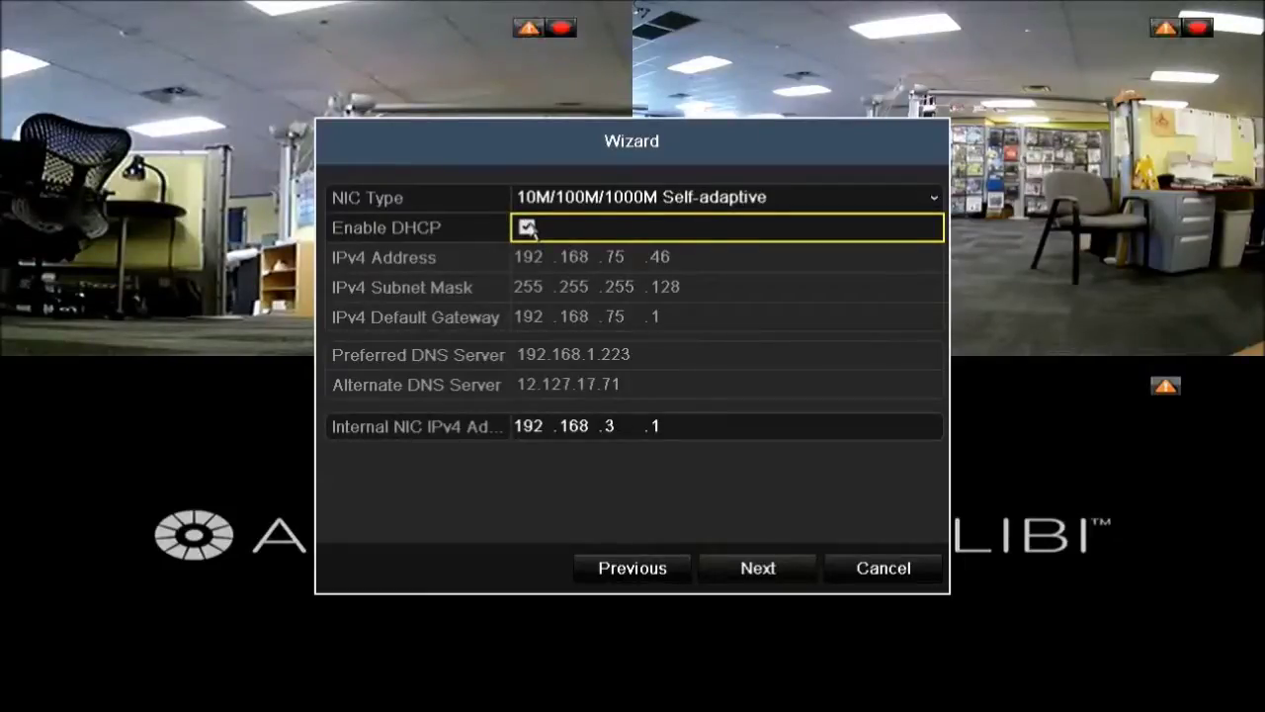
click(532, 228)
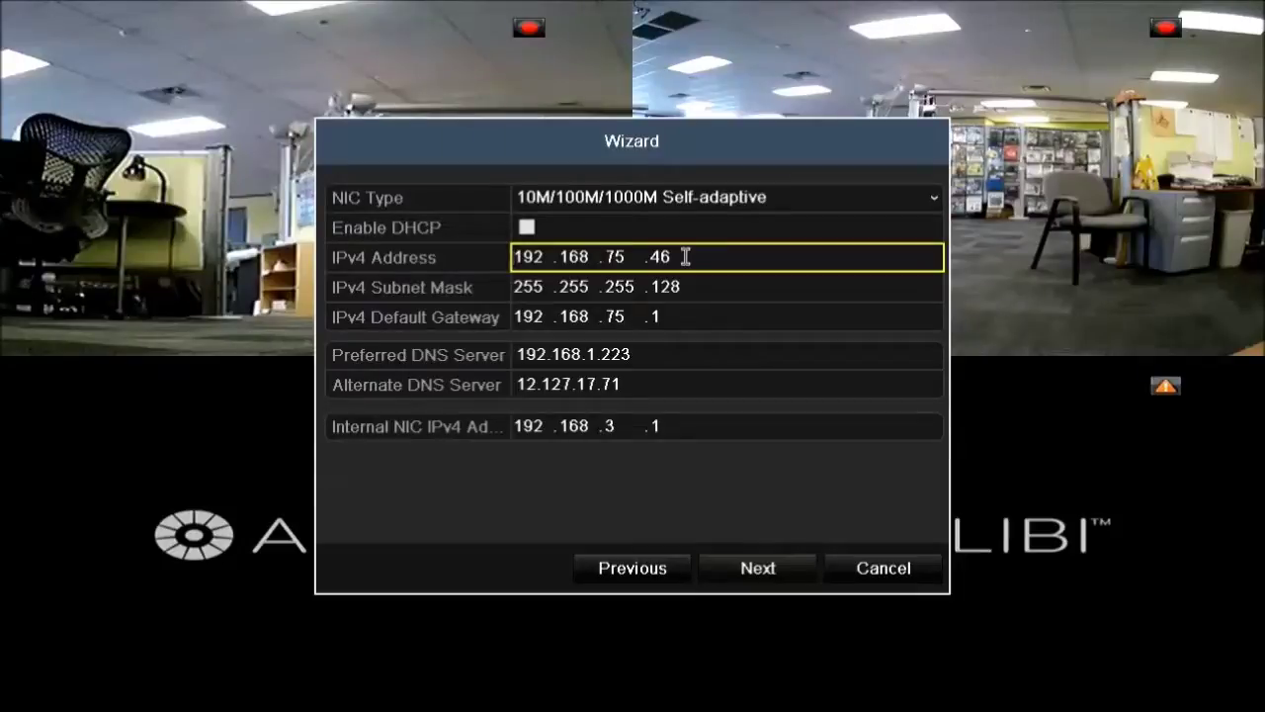
Set the static IPv4 address to 192.168.75.8 and continue to the hard disk settings
click(685, 256)
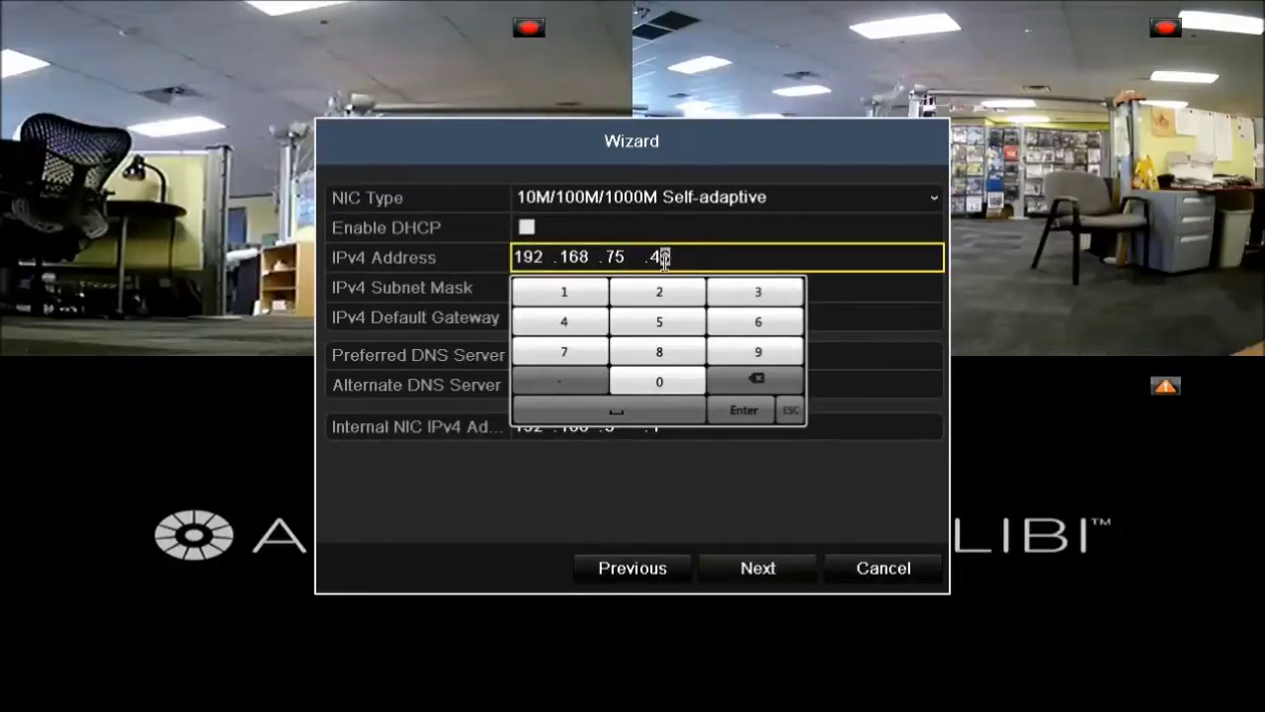
drag(665, 257, 649, 257)
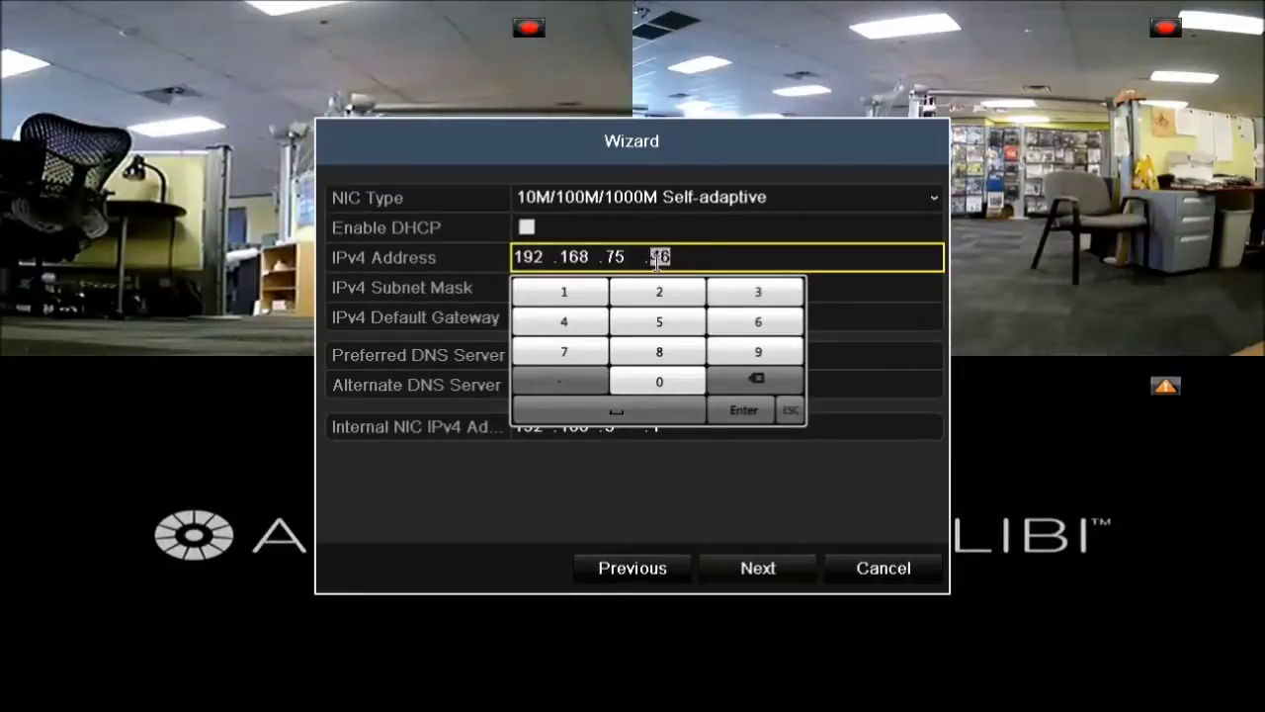
click(653, 358)
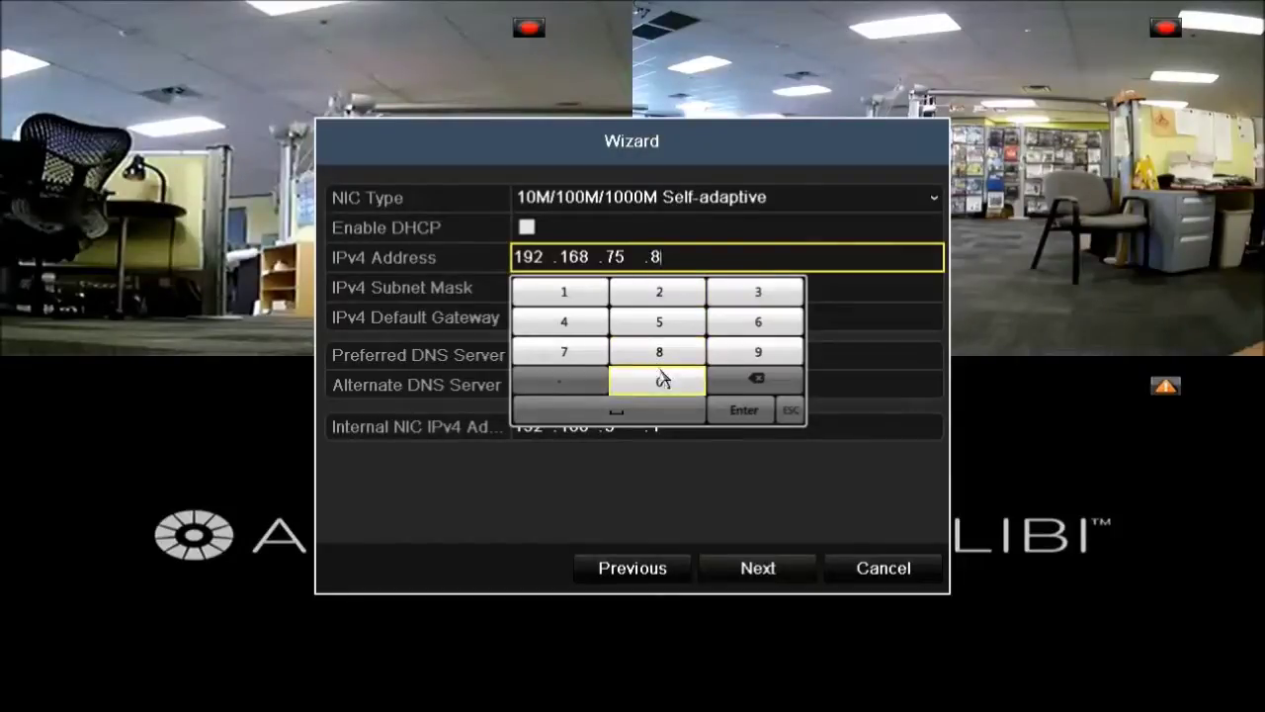
click(751, 413)
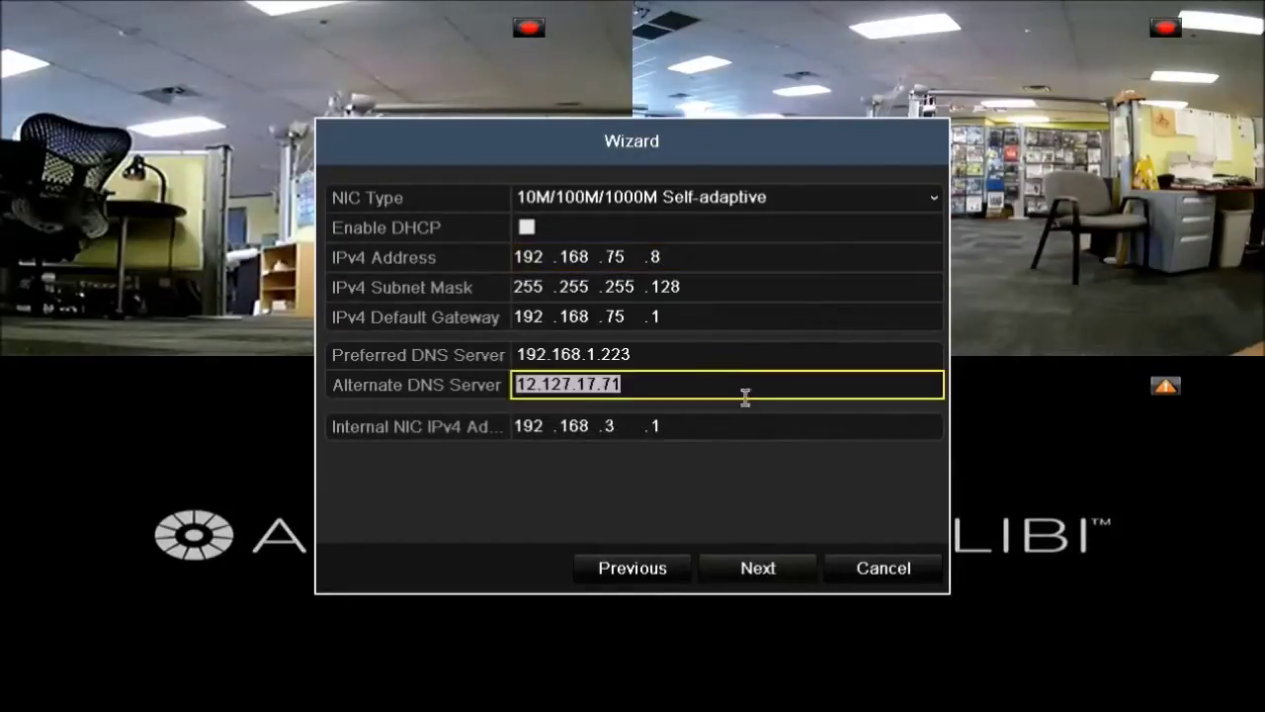
click(788, 573)
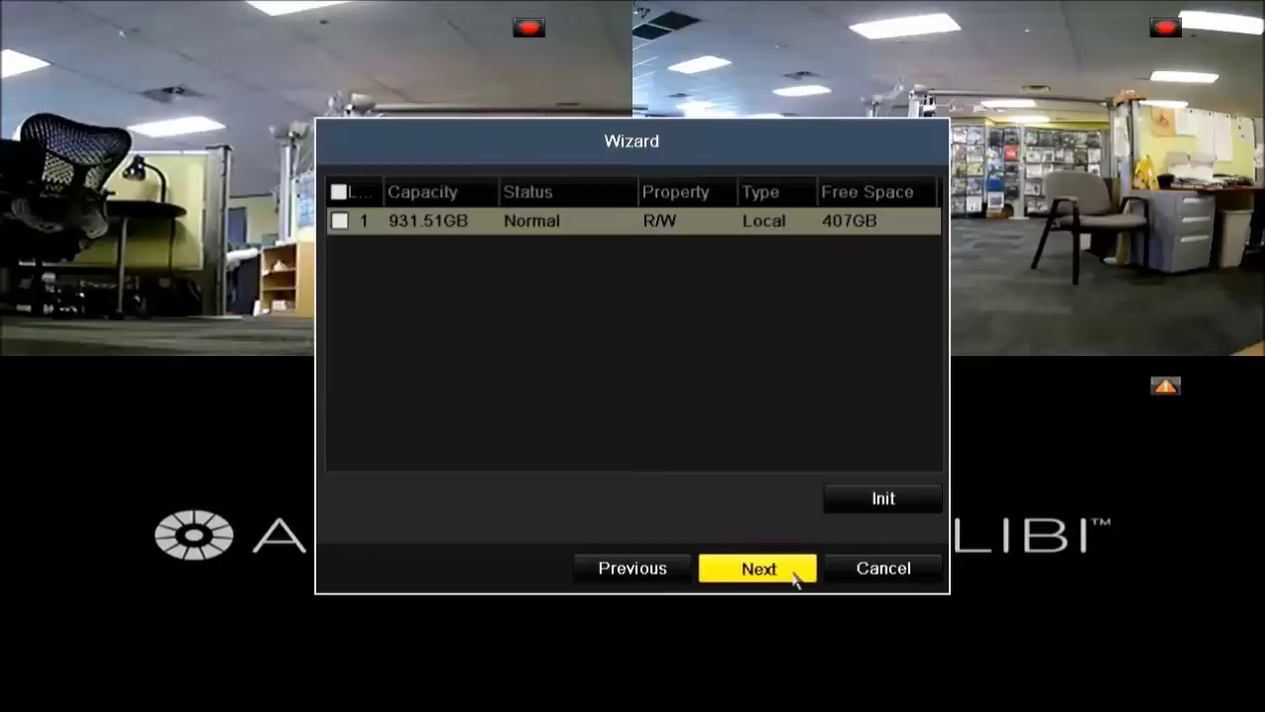
Select and deselect hard disk 1, then continue to the recording settings without initializing it
click(339, 222)
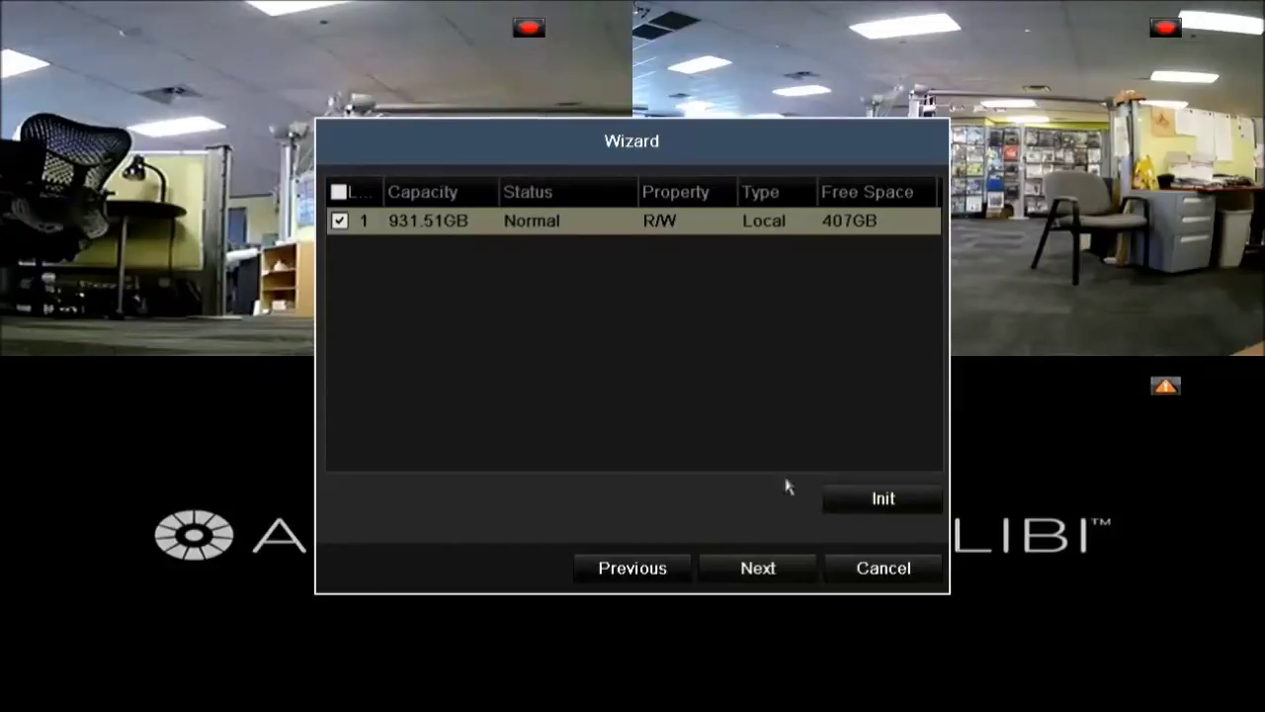
click(341, 223)
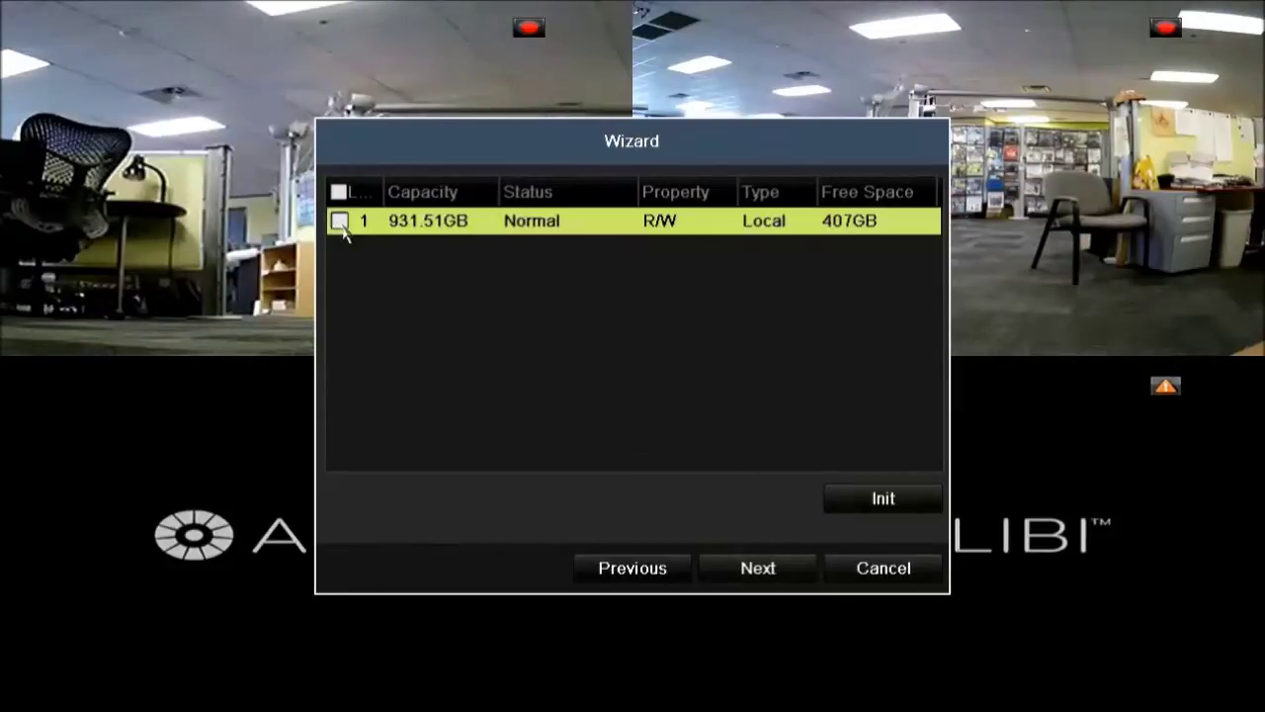
click(808, 578)
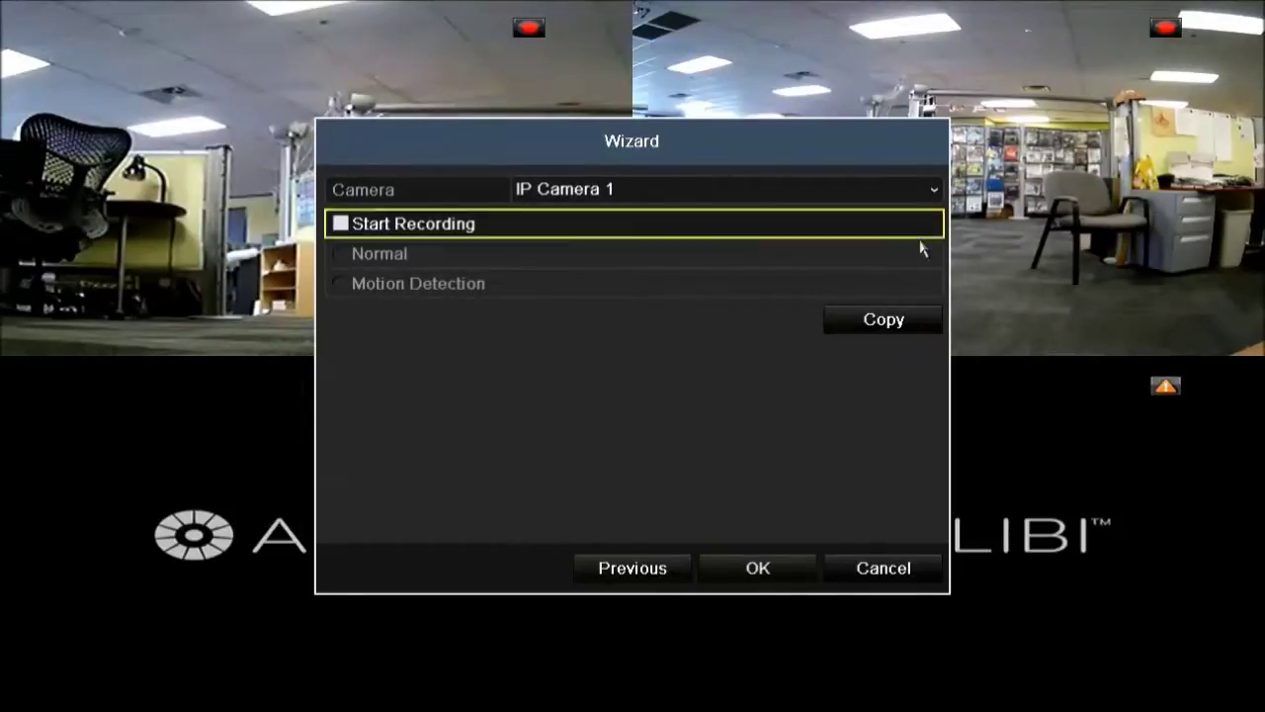
Enable recording for IP Camera 1 with Motion Detection as the recording mode
click(935, 192)
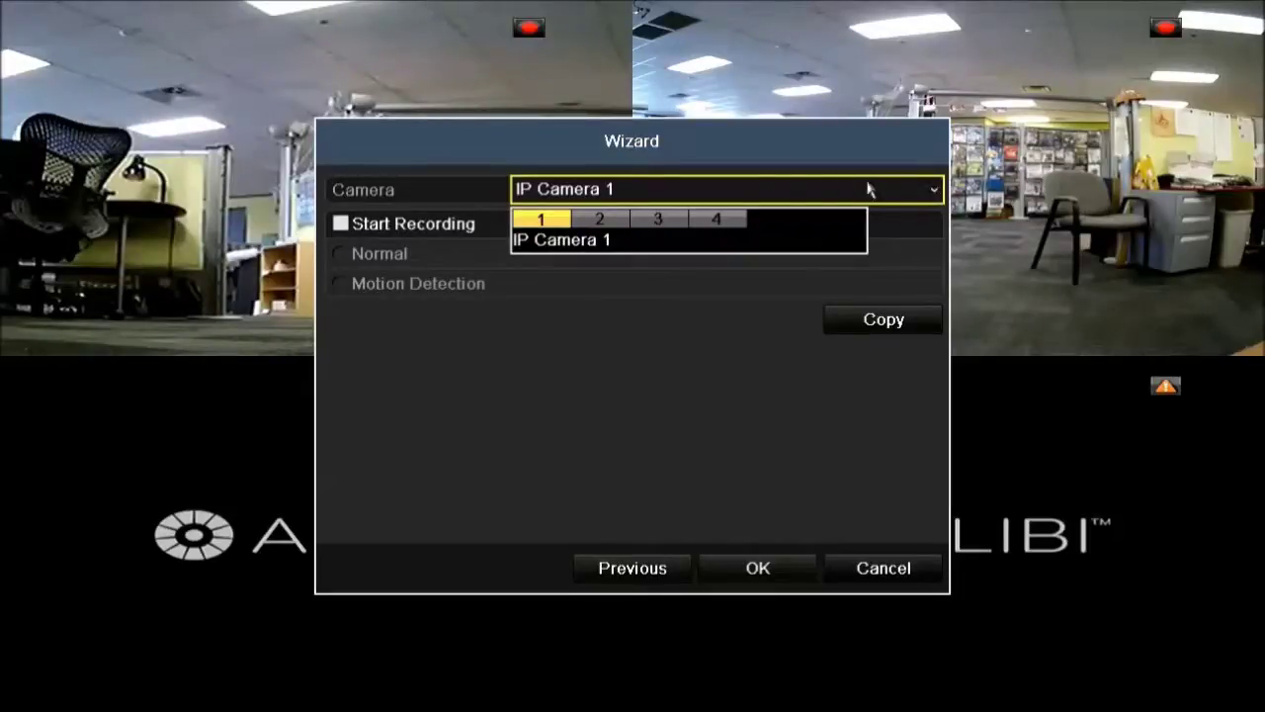
click(659, 221)
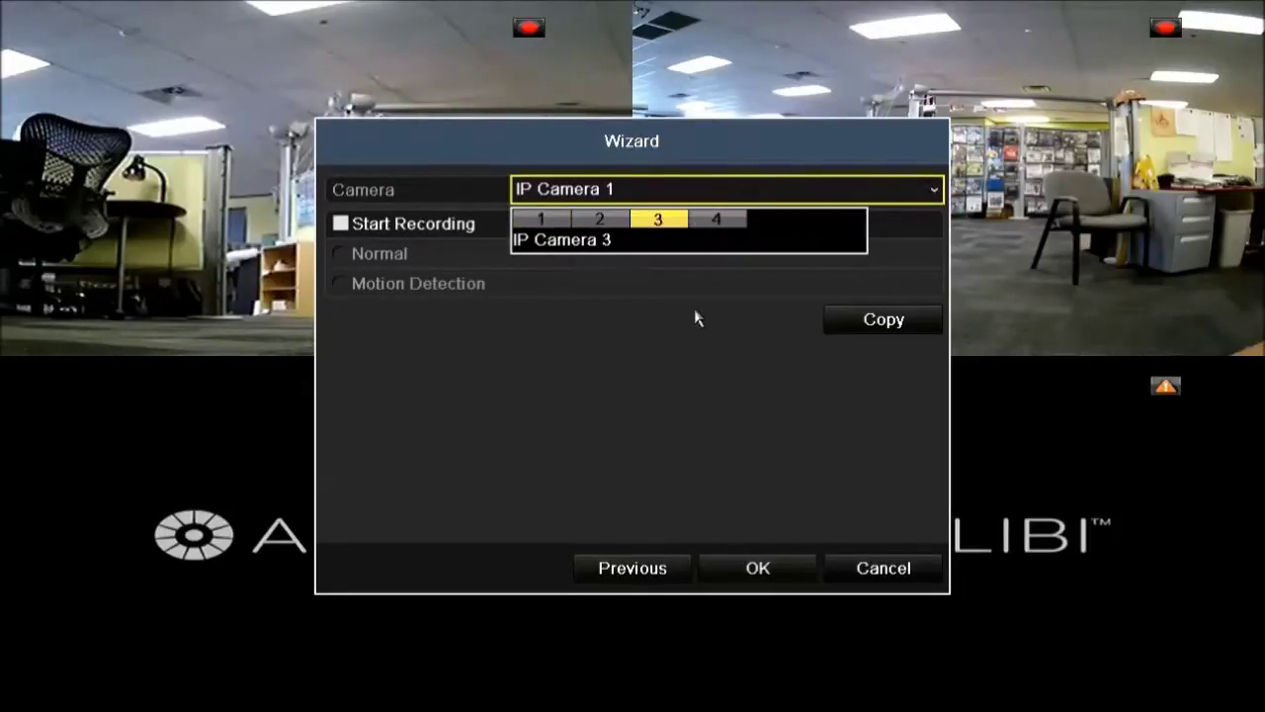
click(560, 221)
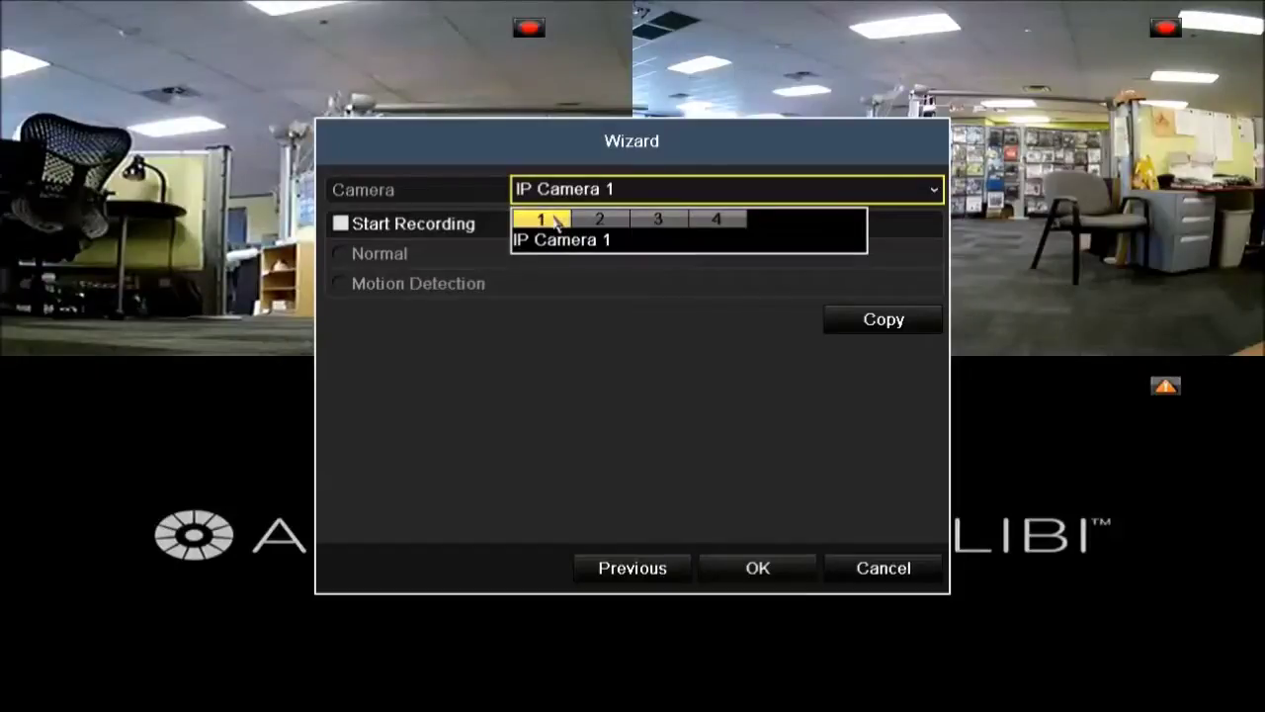
click(557, 222)
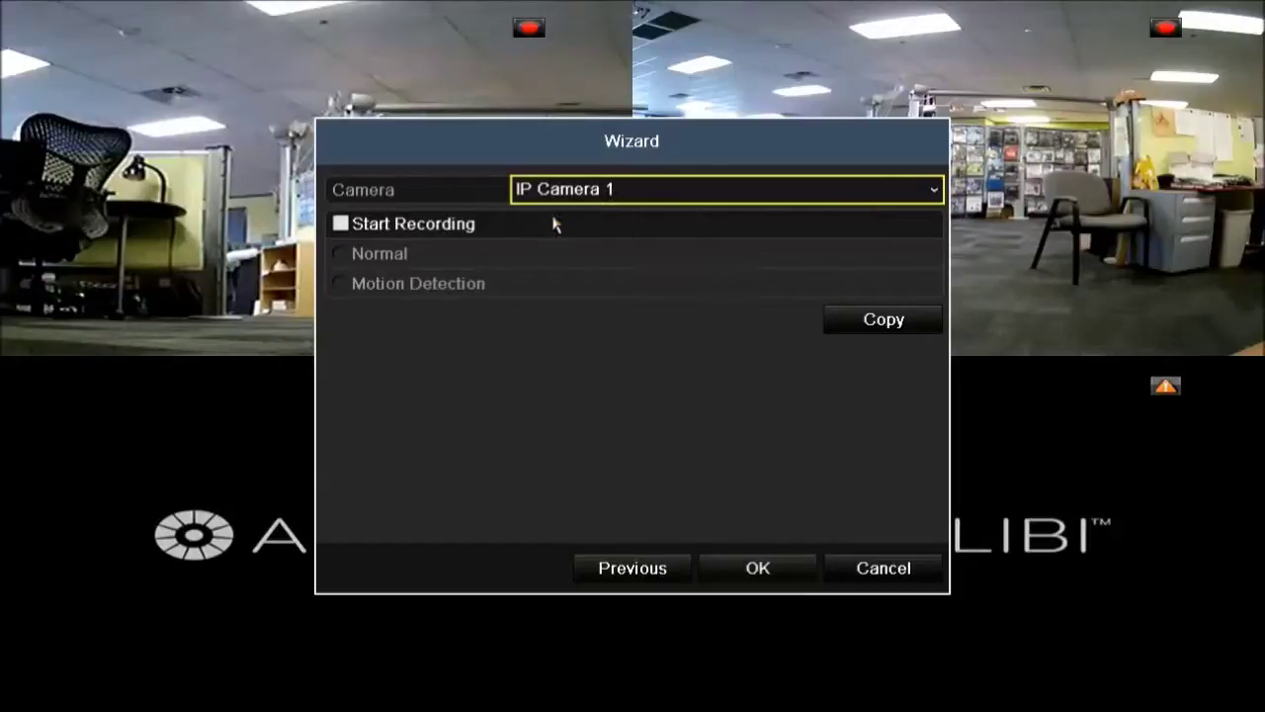
click(342, 224)
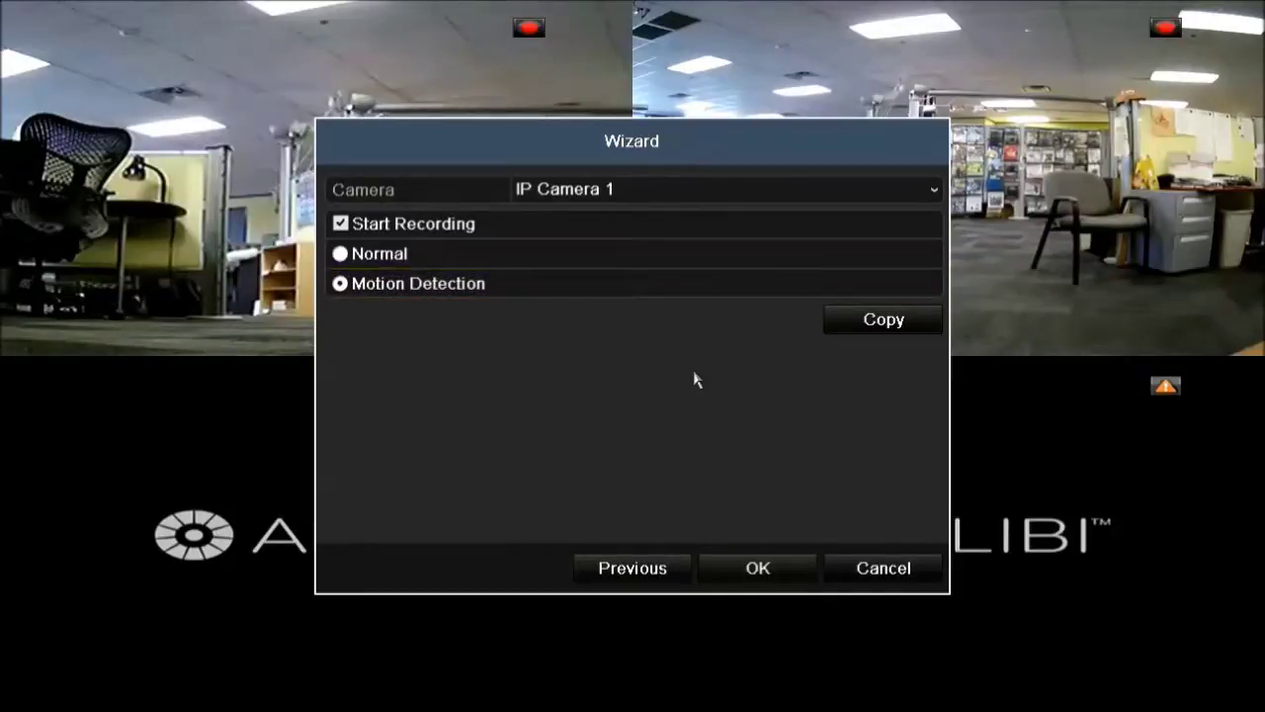
Copy the recording settings of IP Camera 1 to camera D2
click(835, 326)
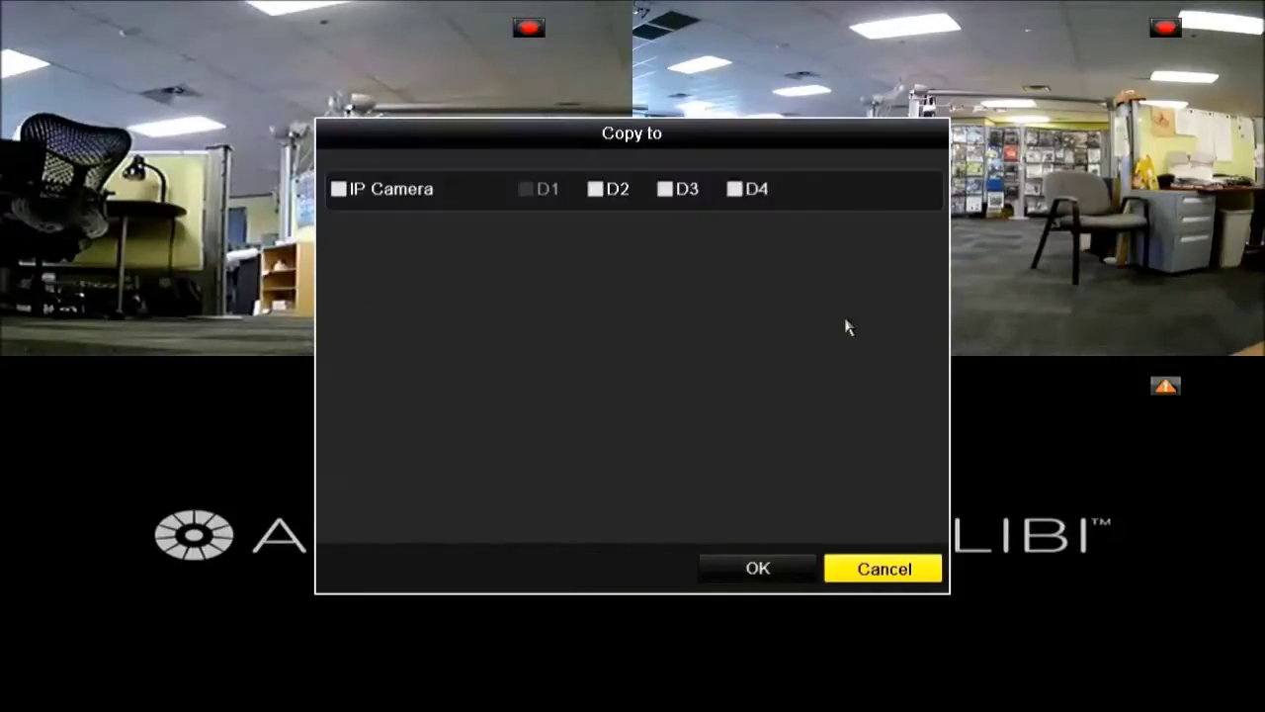
click(594, 190)
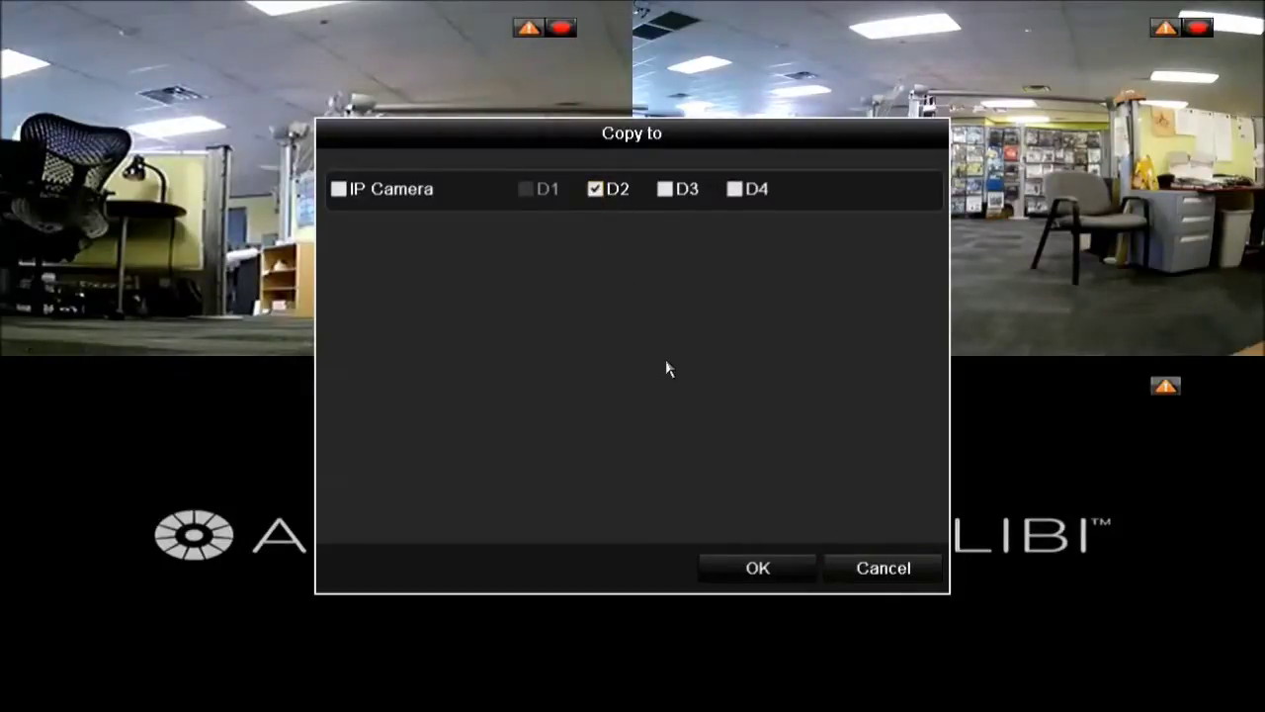
click(797, 578)
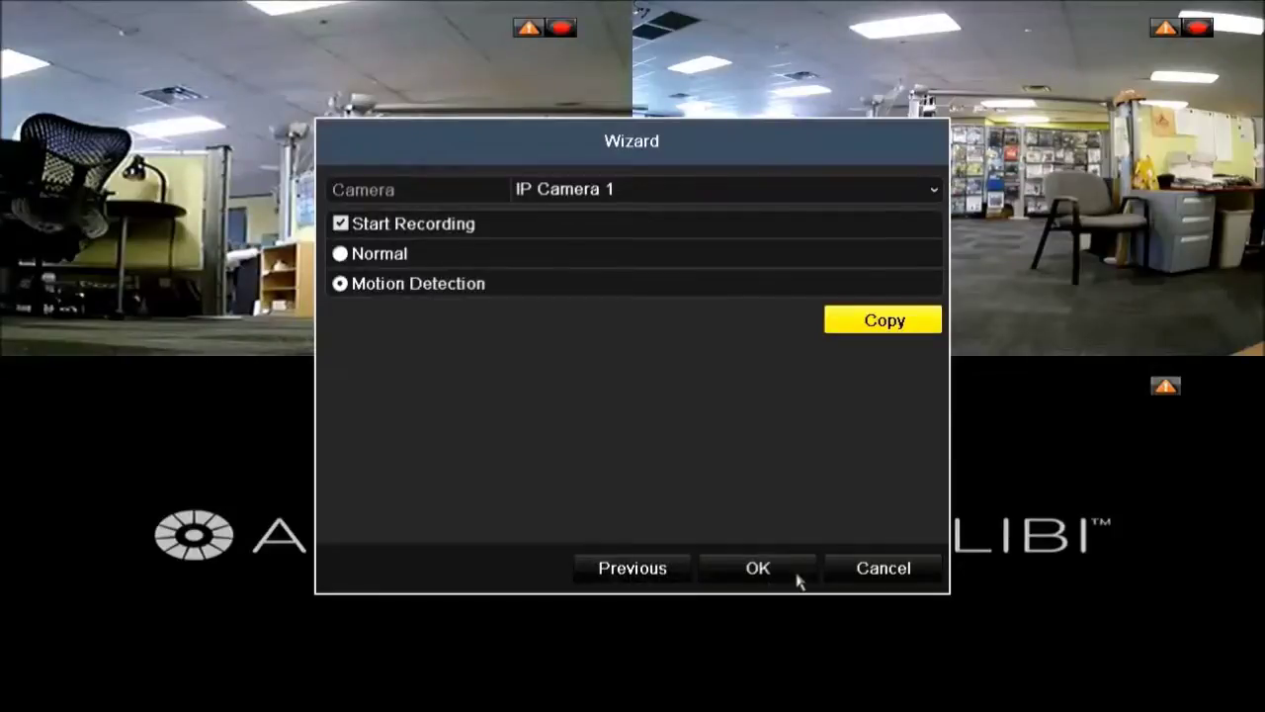